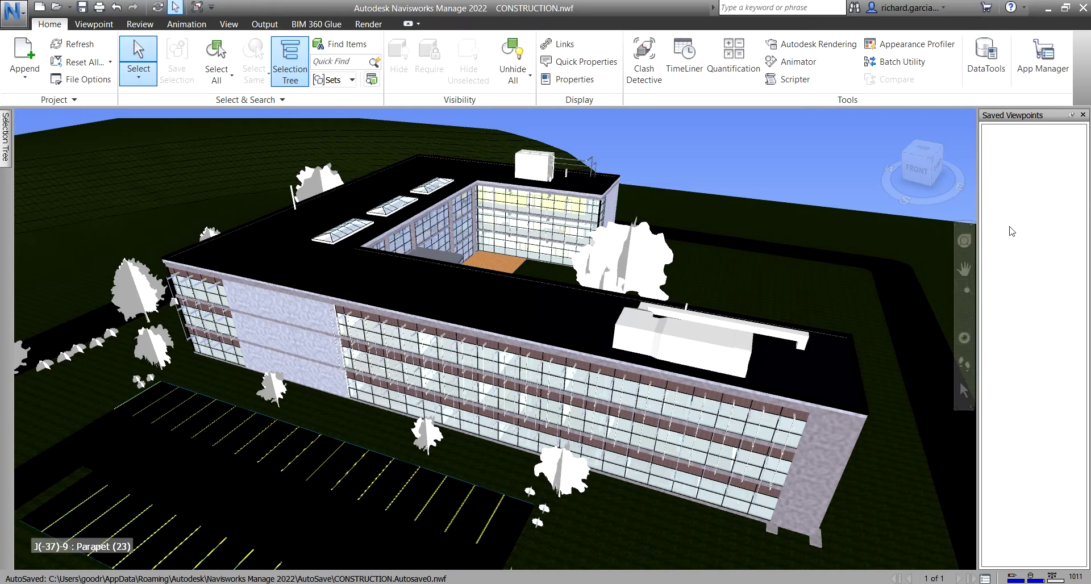
- Orbit and zoom the building model to an aerial view of the roof corner beside the parking lot
click(1033, 191)
click(1005, 124)
click(1005, 125)
shift+middle_drag(741, 352, 694, 346)
scroll(650, 322, up, 5)
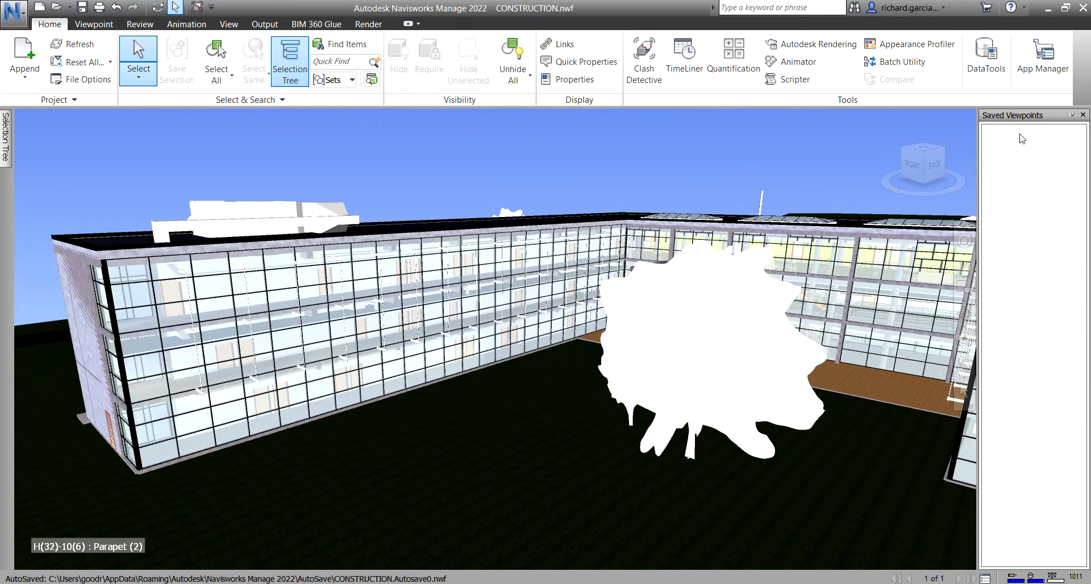
click(1022, 139)
scroll(618, 275, down, 3)
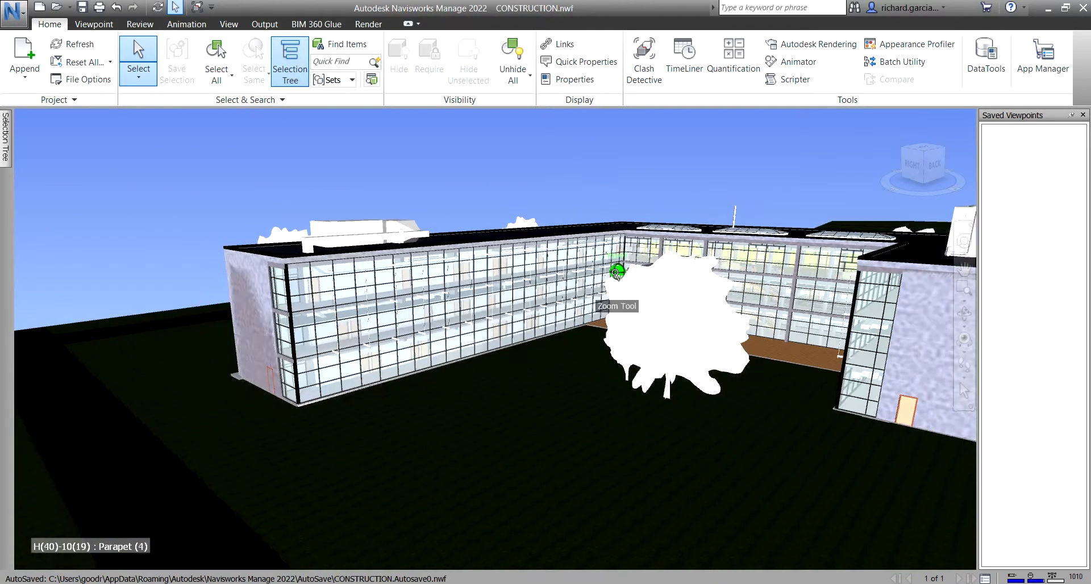
scroll(616, 274, down, 5)
shift+middle_drag(616, 273, 714, 332)
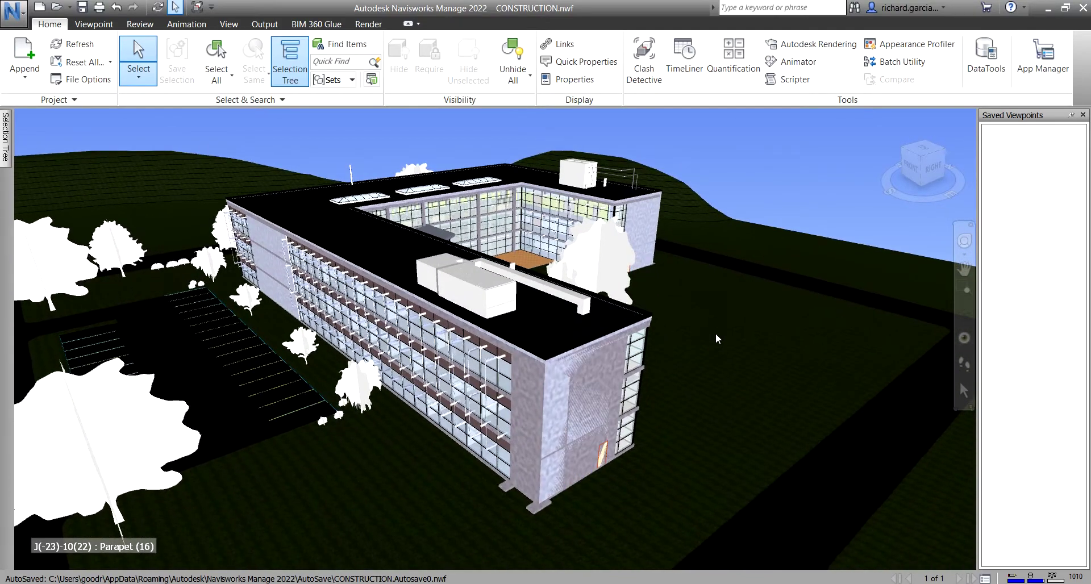
- Close the Saved Viewpoints window
click(1007, 117)
right_click(1016, 198)
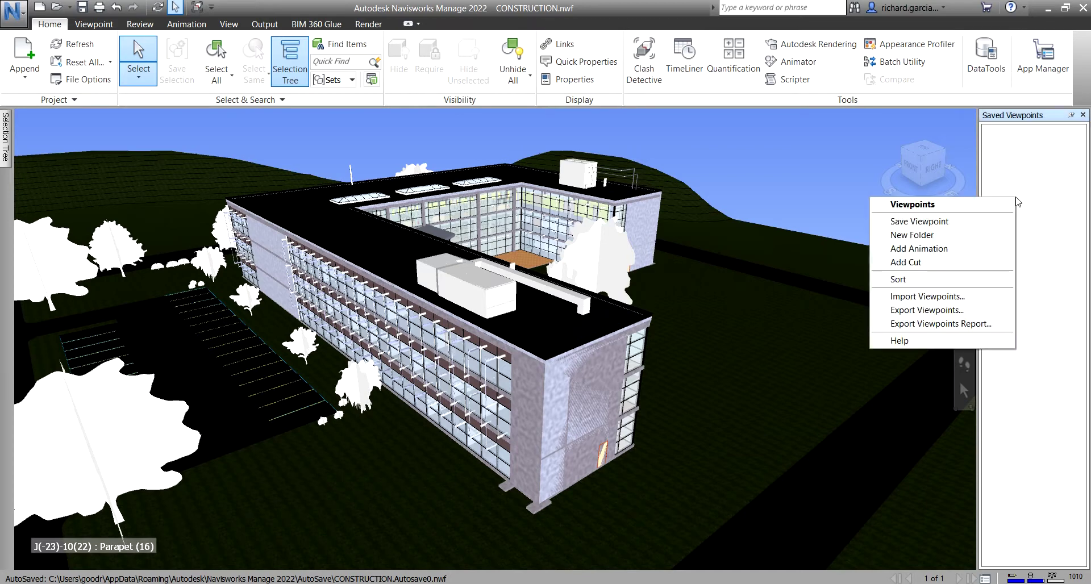
click(941, 225)
click(1009, 121)
click(1083, 116)
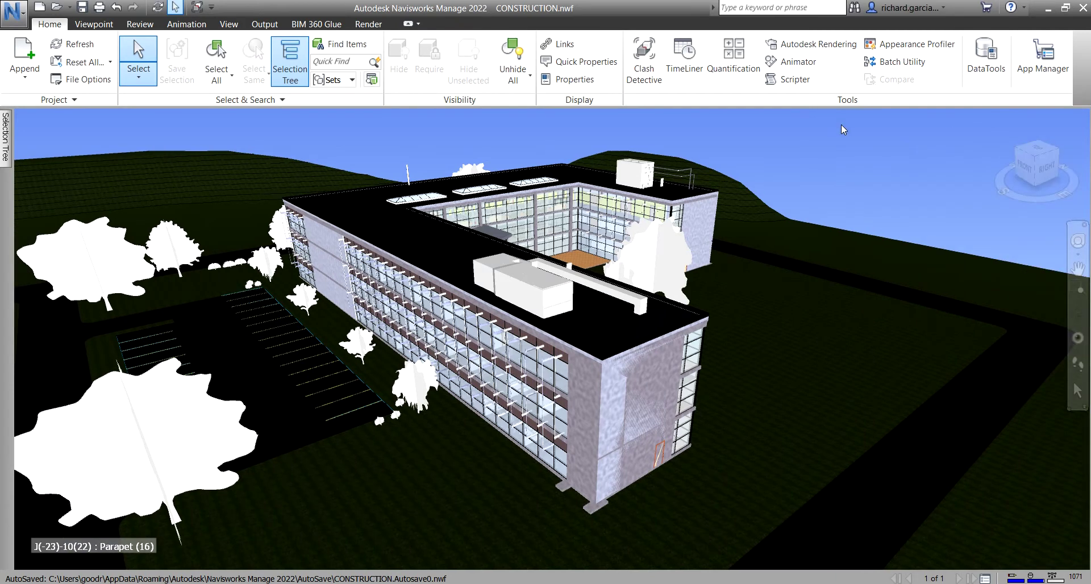
click(94, 26)
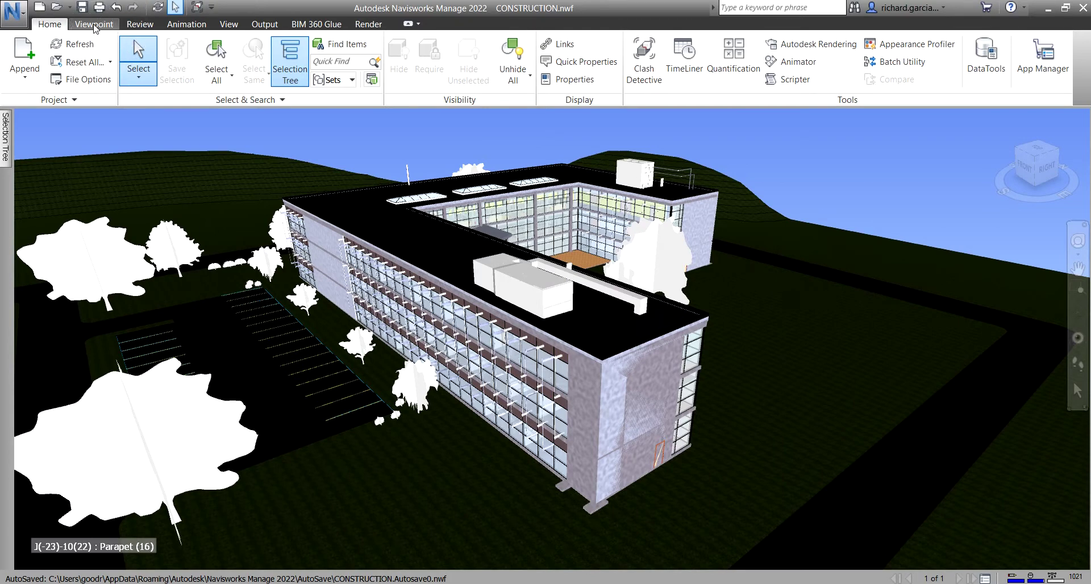
click(94, 25)
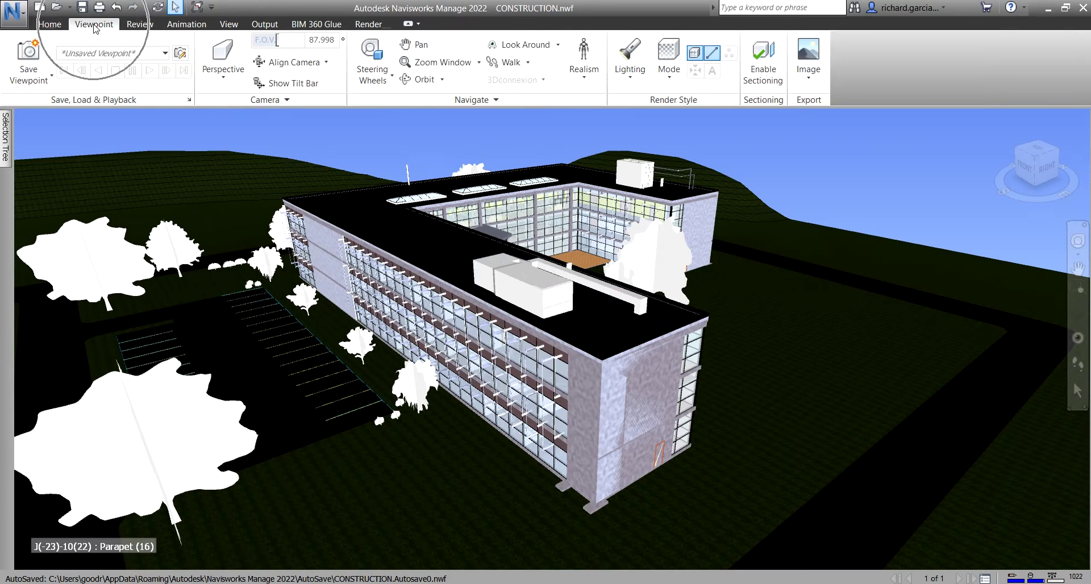
click(30, 83)
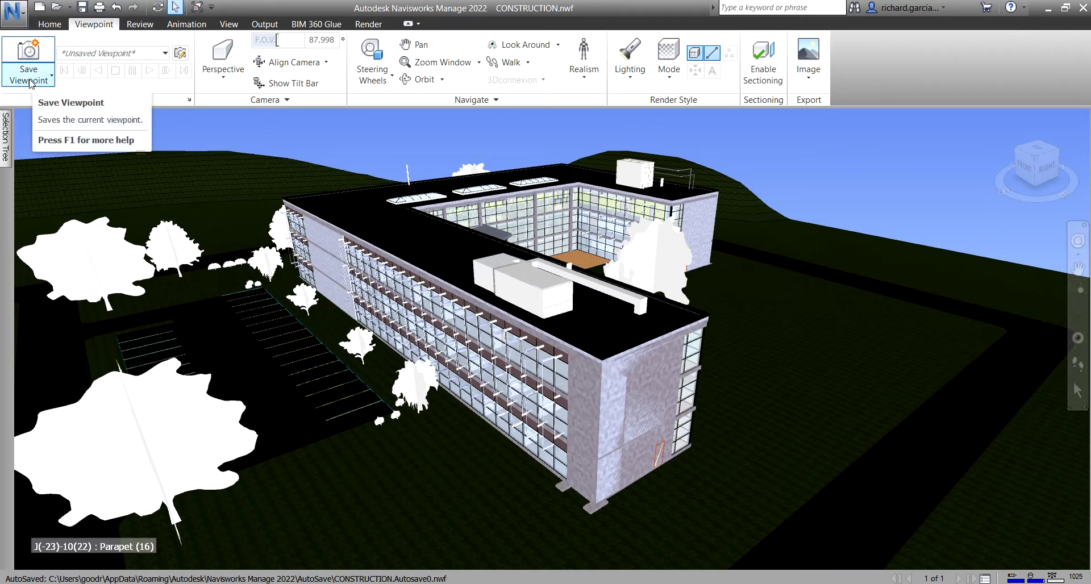
click(29, 82)
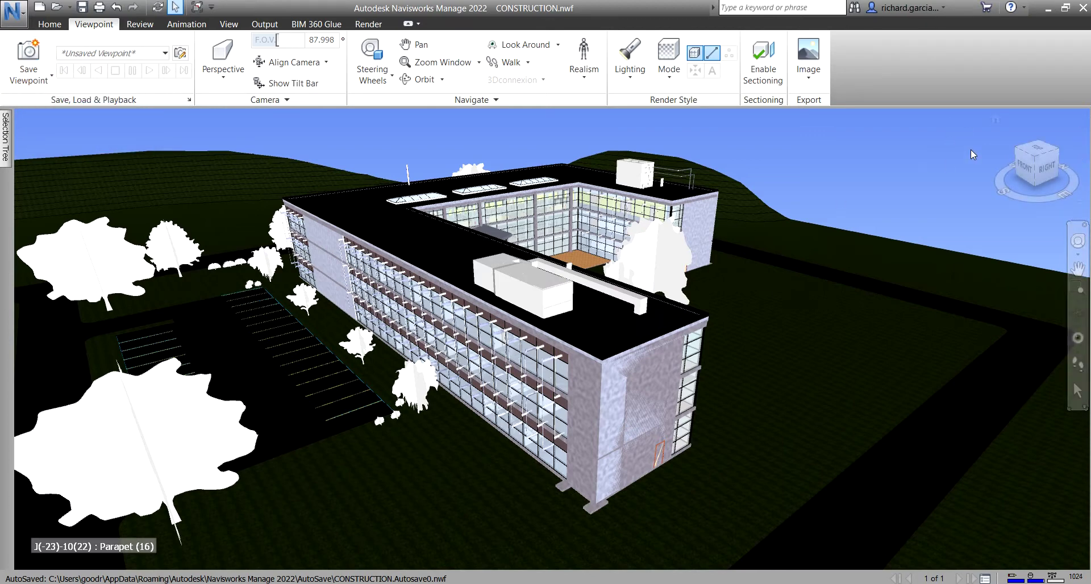
- Display the Saved Viewpoints window
click(229, 25)
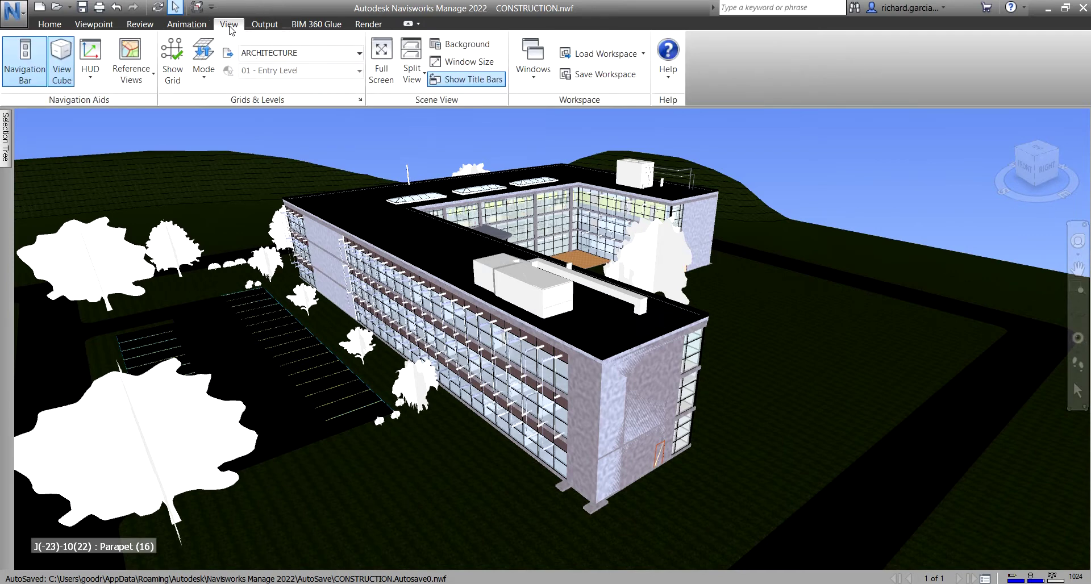
click(533, 65)
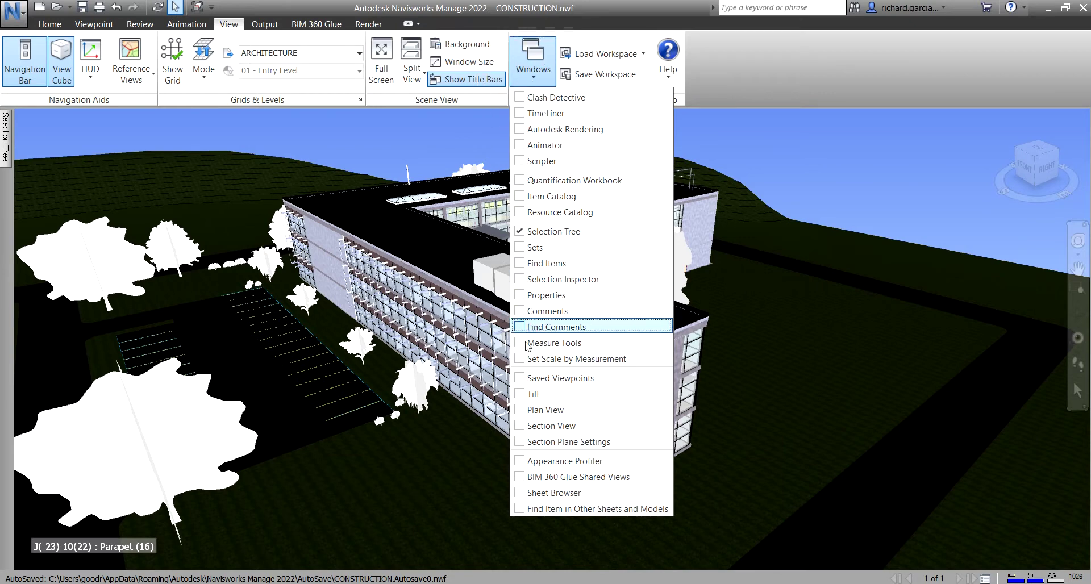
click(521, 379)
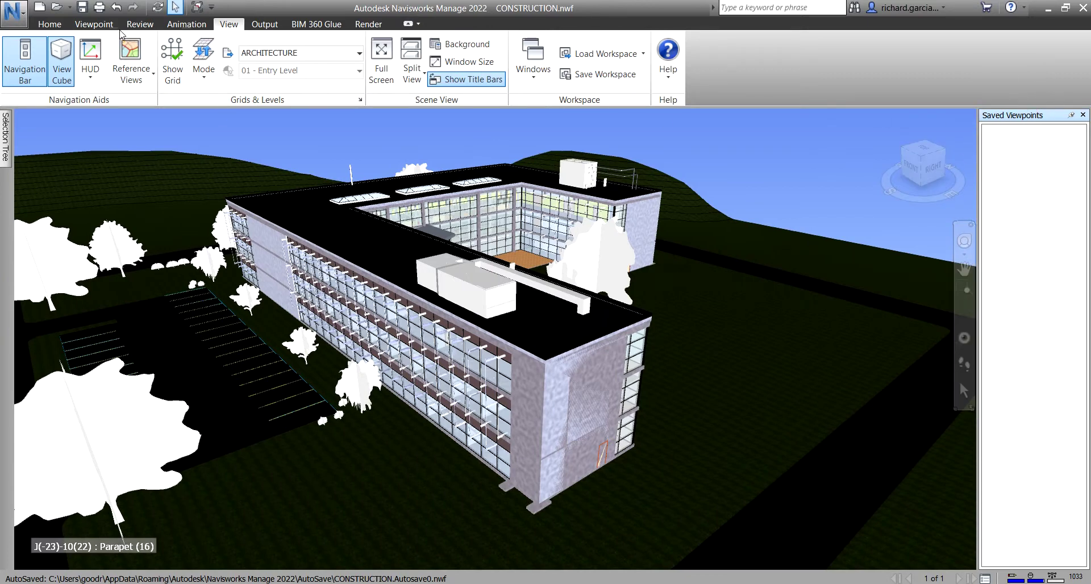
- Save the current aerial view as a viewpoint named 1
click(94, 24)
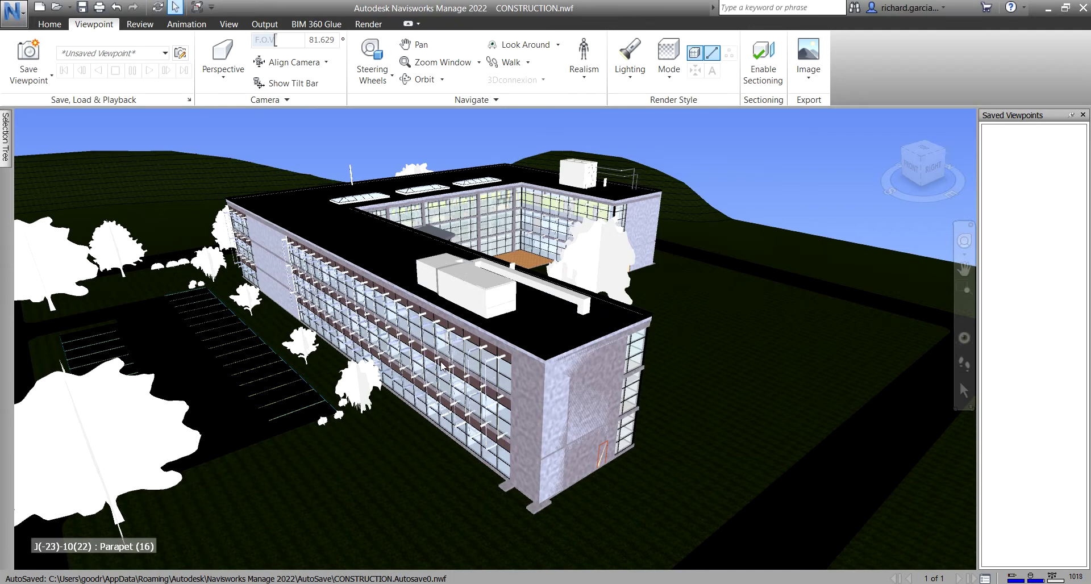
right_click(1007, 166)
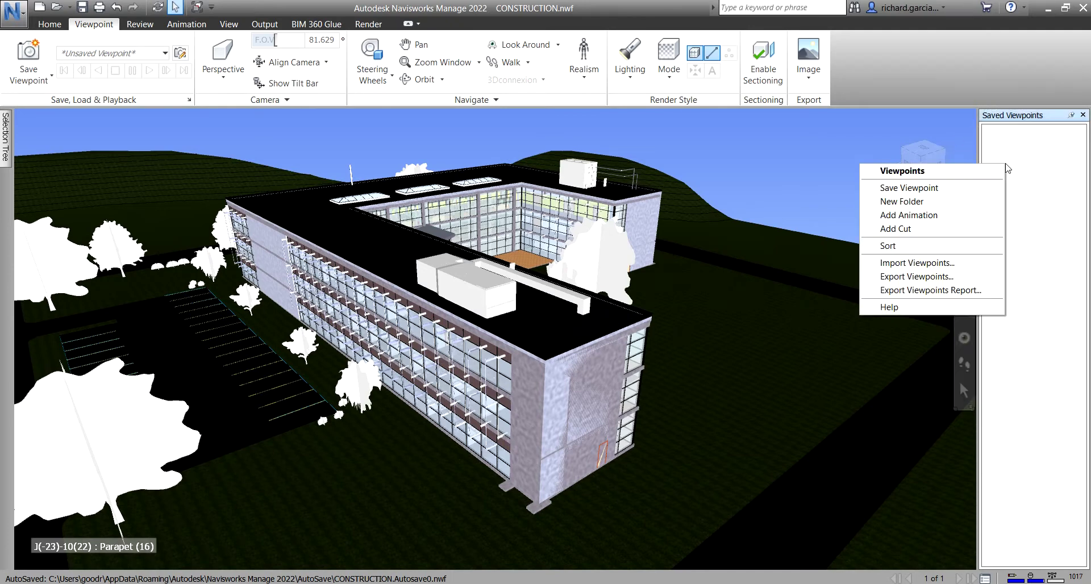
click(976, 190)
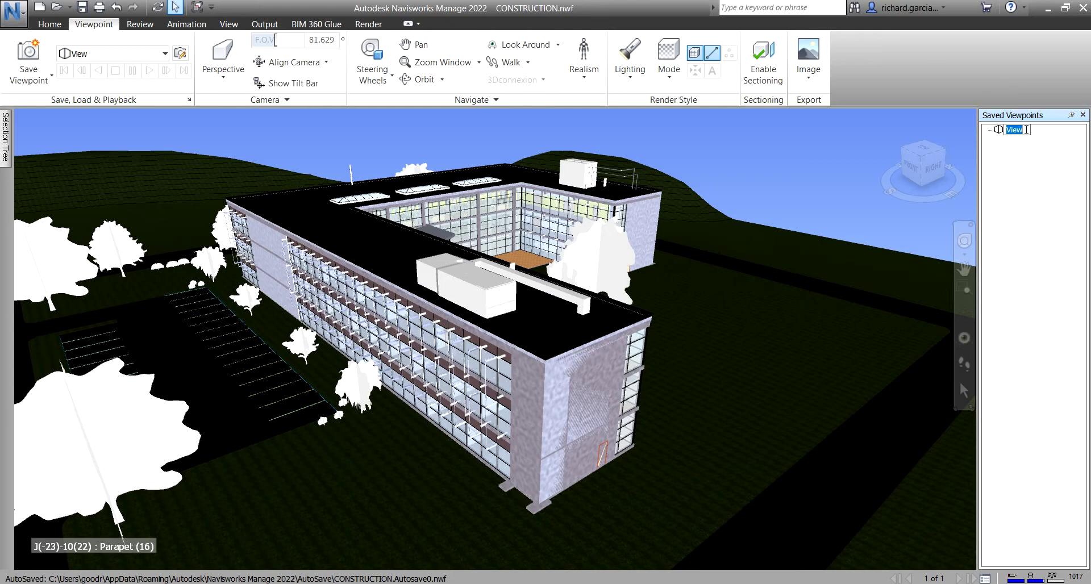
text(1)
key(Return)
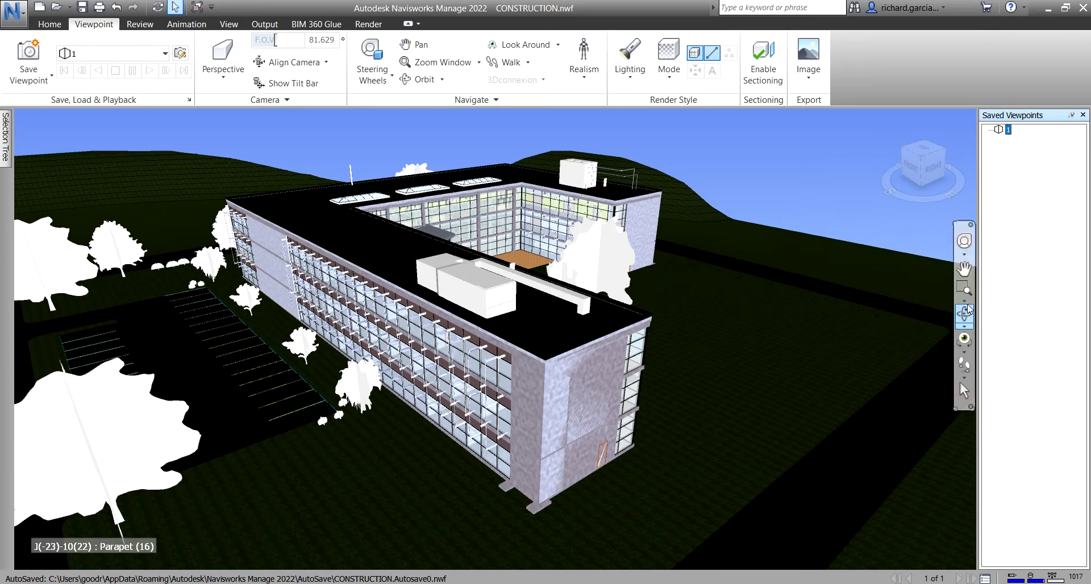
- Use the steering wheel's Orbit to turn the building until its open courtyard side faces the camera, and dismiss the wheel
click(965, 340)
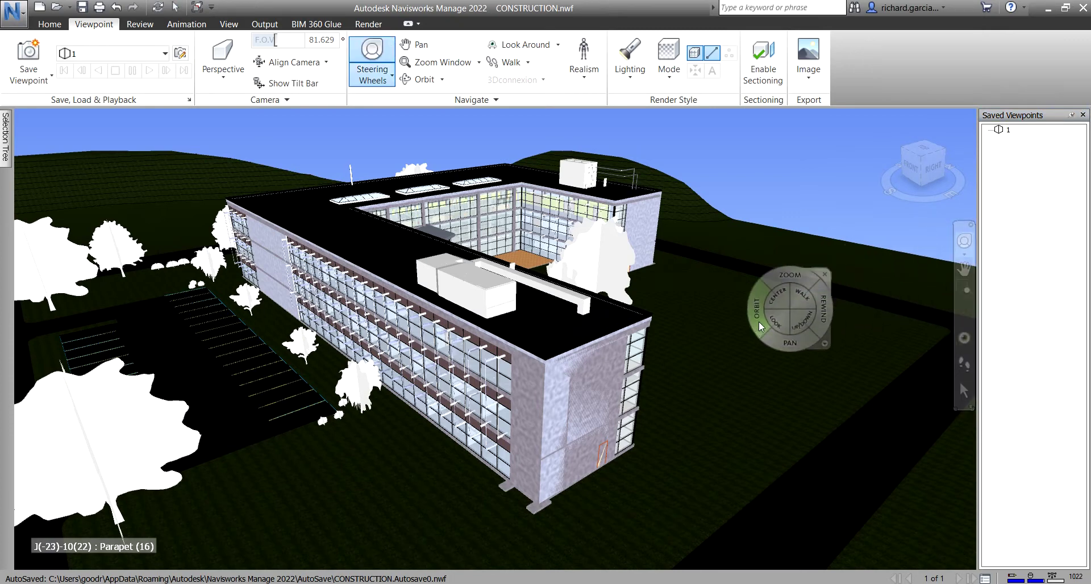
click(758, 322)
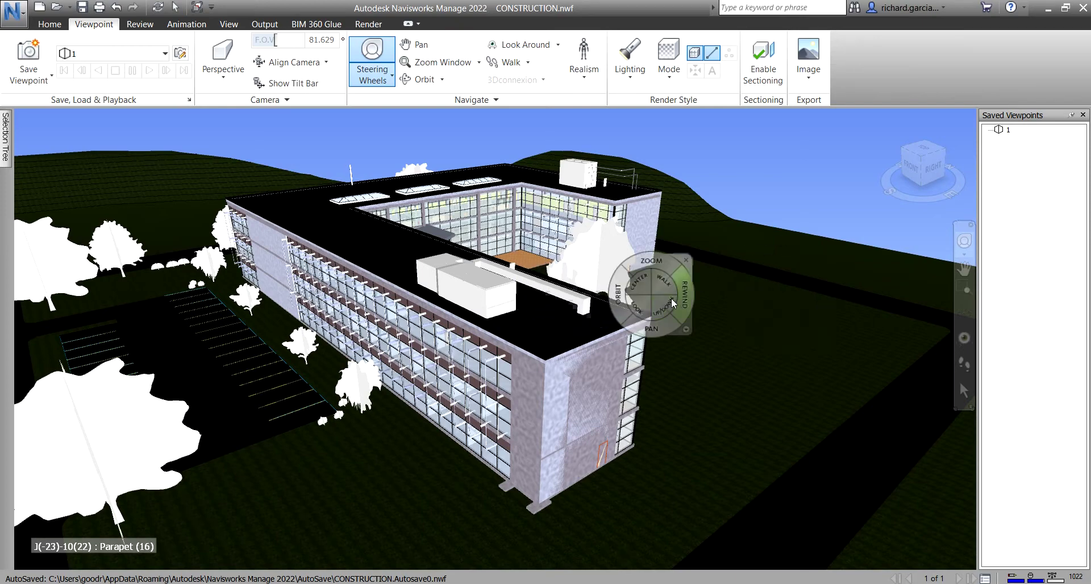
click(644, 284)
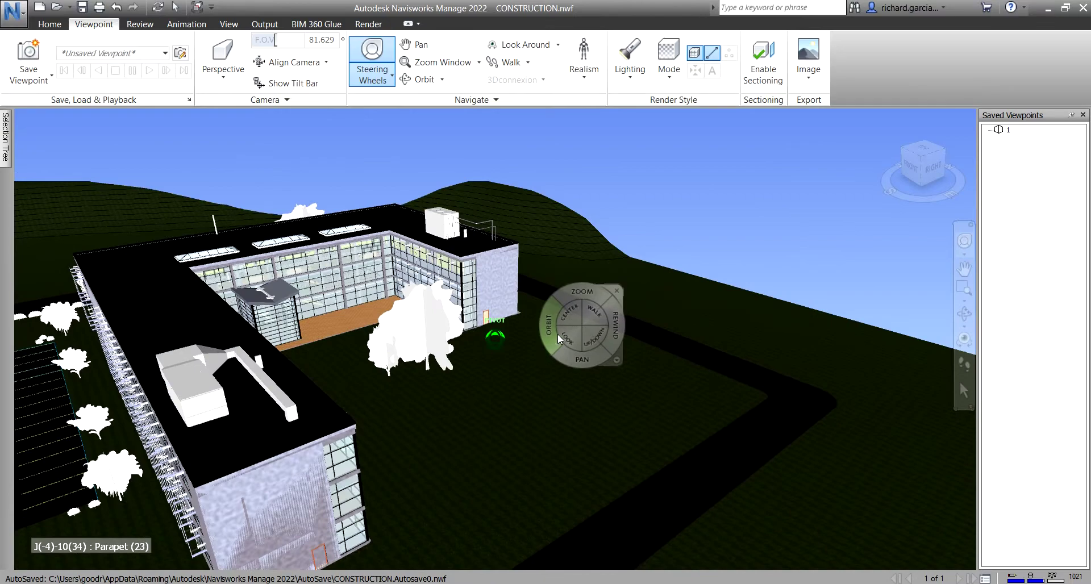
drag(549, 321, 313, 309)
click(314, 309)
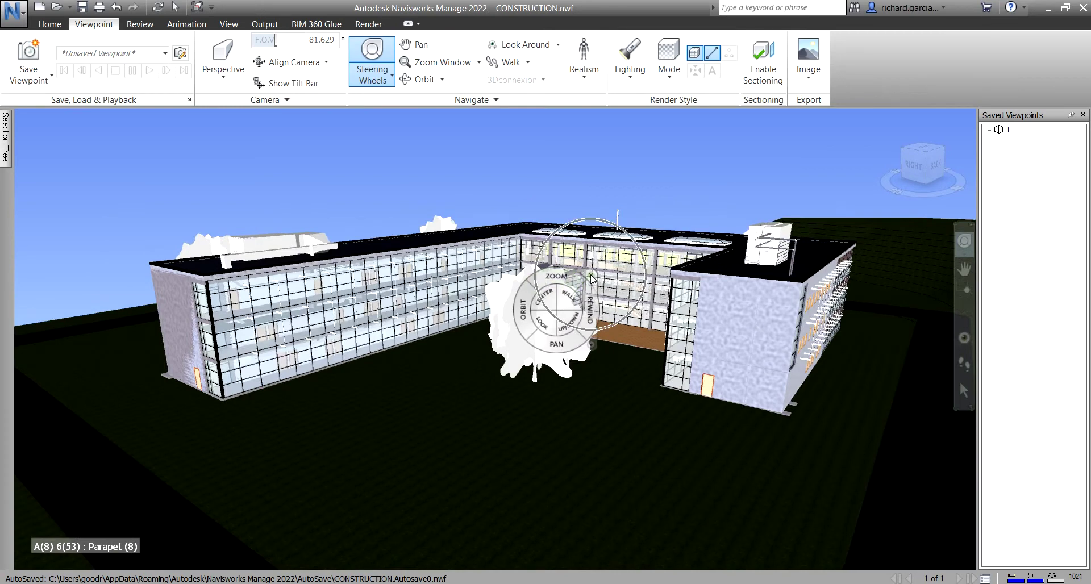
click(591, 278)
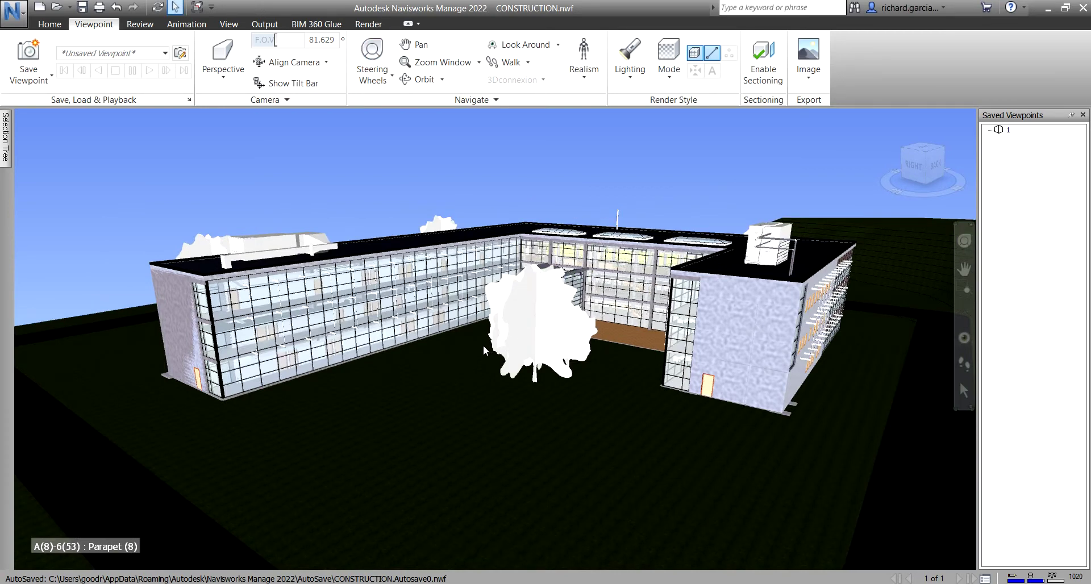
- Save the view of the open courtyard side as a viewpoint named 2
mouse_move(461, 353)
shift+middle_down()
mouse_move(596, 360)
mouse_move(482, 347)
shift+middle_up()
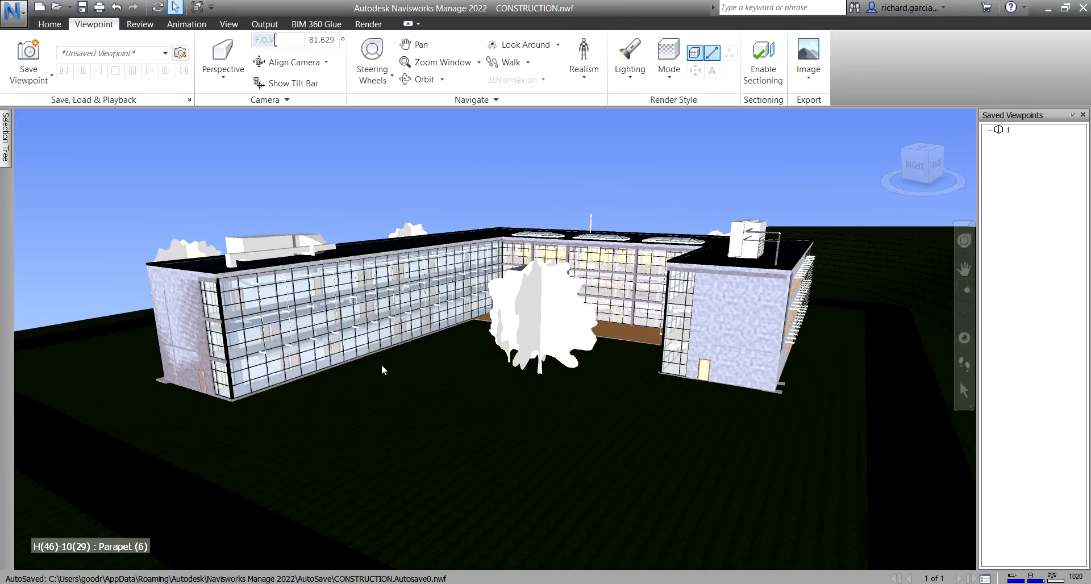
right_click(1016, 178)
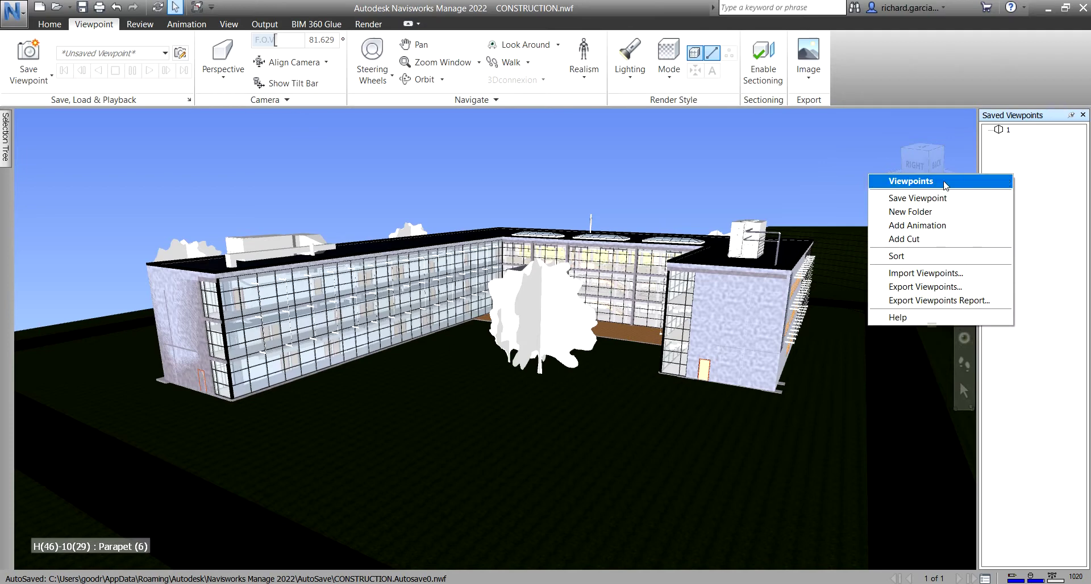
click(934, 197)
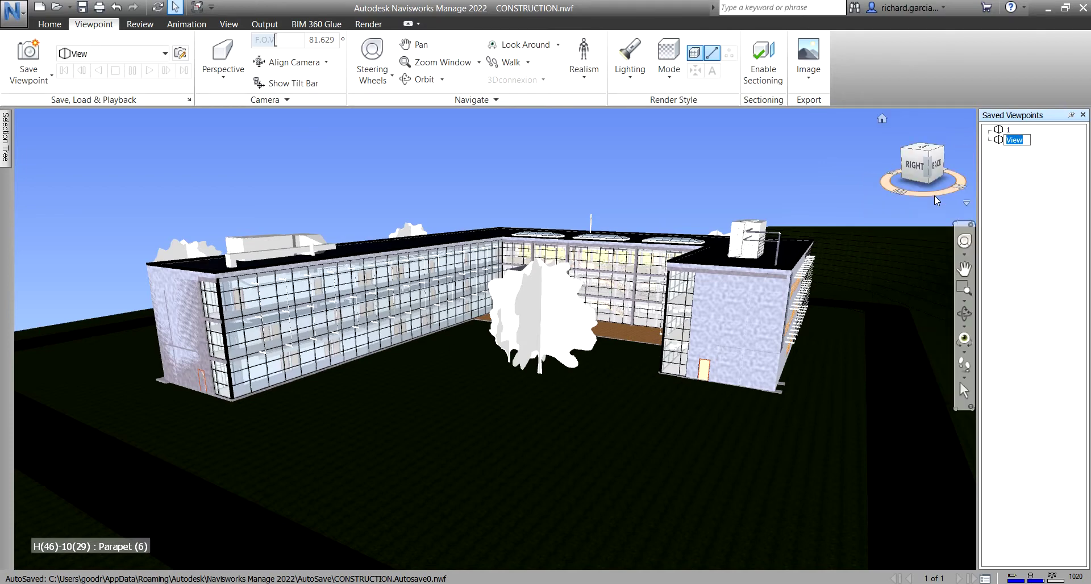
text(2)
key(Return)
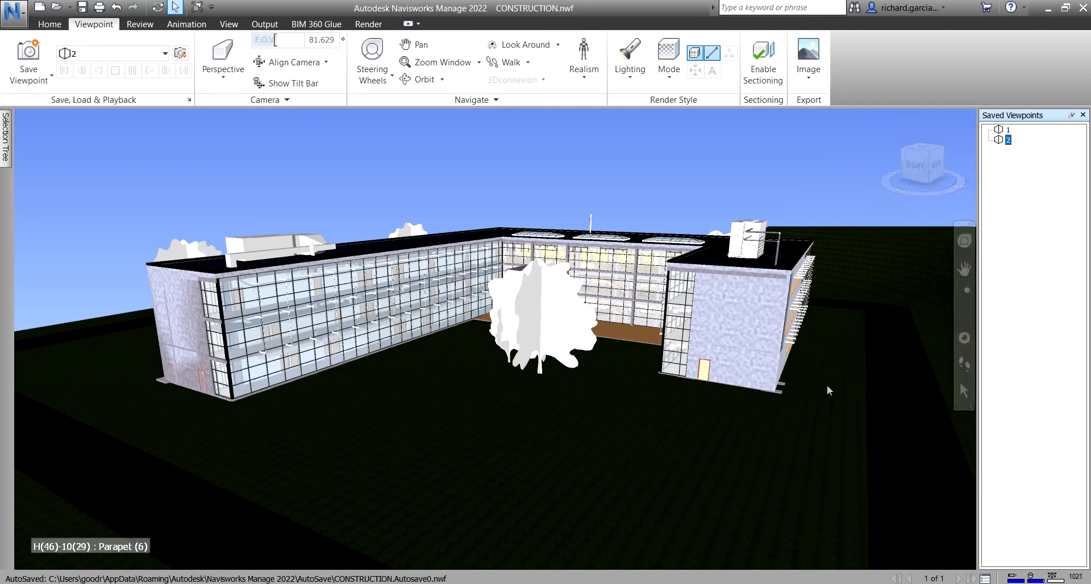
- Save an aerial view of the building's canopied entrance side as a viewpoint named 3
shift+middle_drag(826, 384, 605, 404)
mouse_move(704, 404)
middle_down()
mouse_move(670, 397)
mouse_move(736, 402)
mouse_move(653, 404)
mouse_move(664, 416)
mouse_move(568, 407)
mouse_move(738, 406)
mouse_move(686, 411)
mouse_move(628, 438)
mouse_move(691, 392)
middle_up()
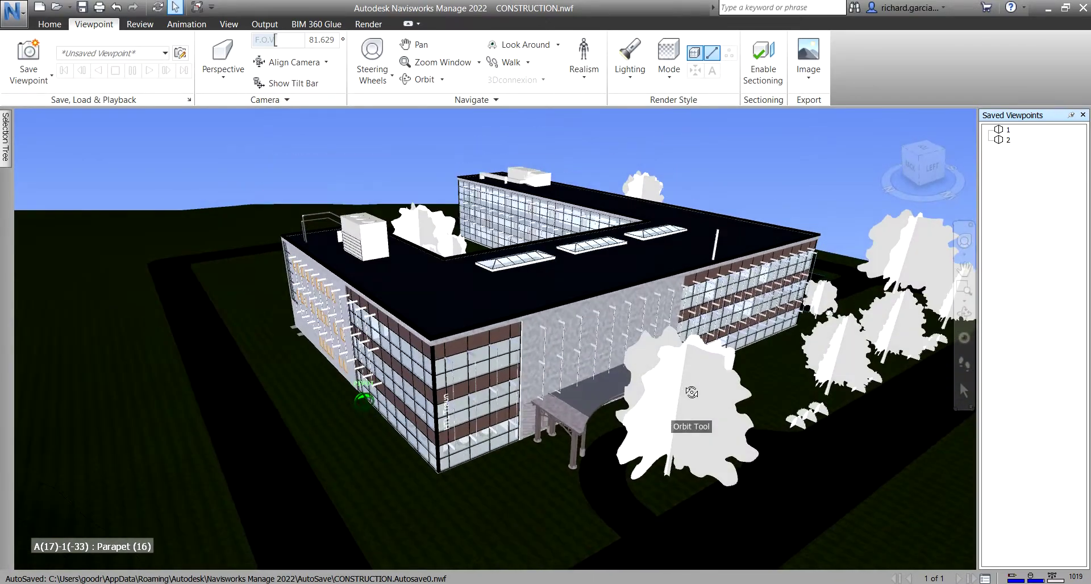
right_click(1015, 174)
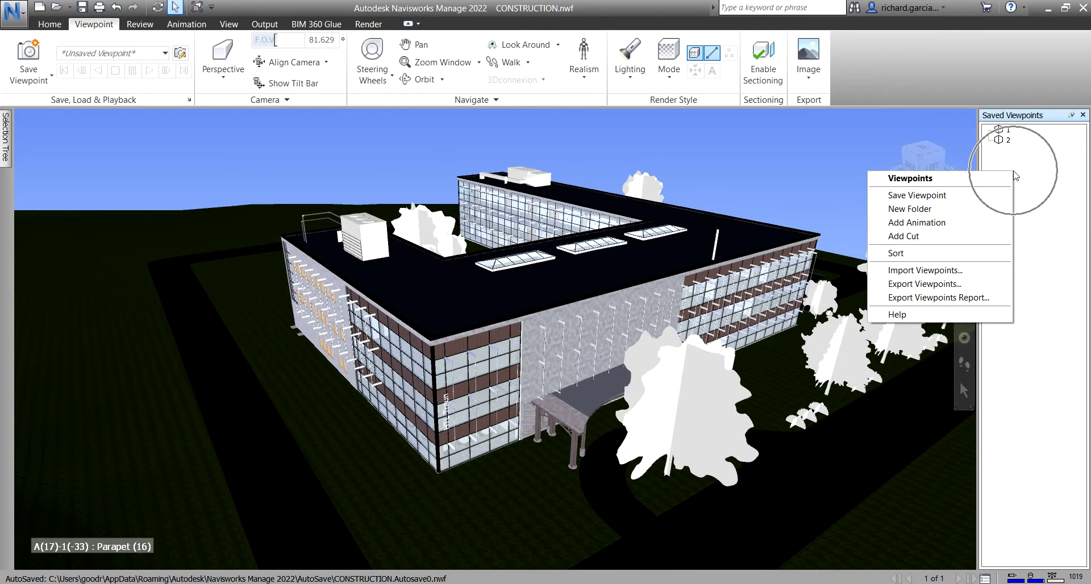
click(956, 195)
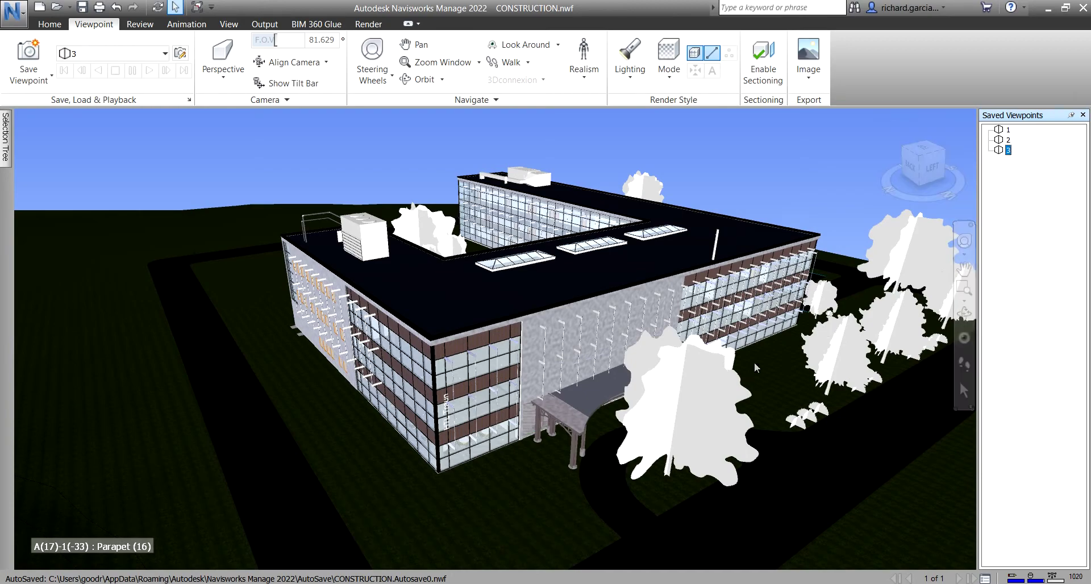
- Save an aerial view of the front facade with the parking lot as a viewpoint named 4
middle_drag(754, 363, 633, 392)
scroll(579, 333, down, 5)
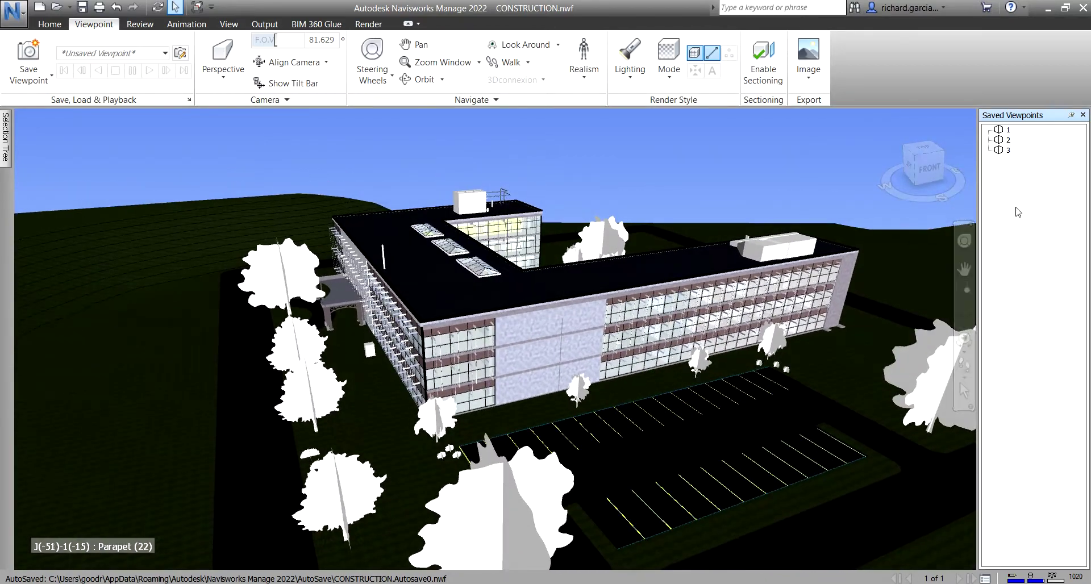
right_click(1017, 212)
click(951, 233)
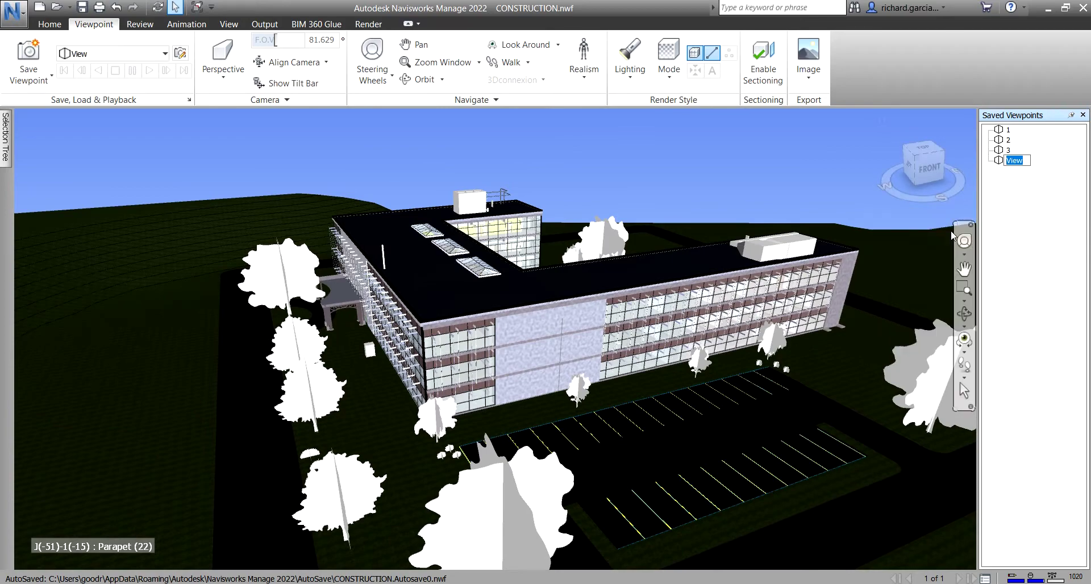
text(4)
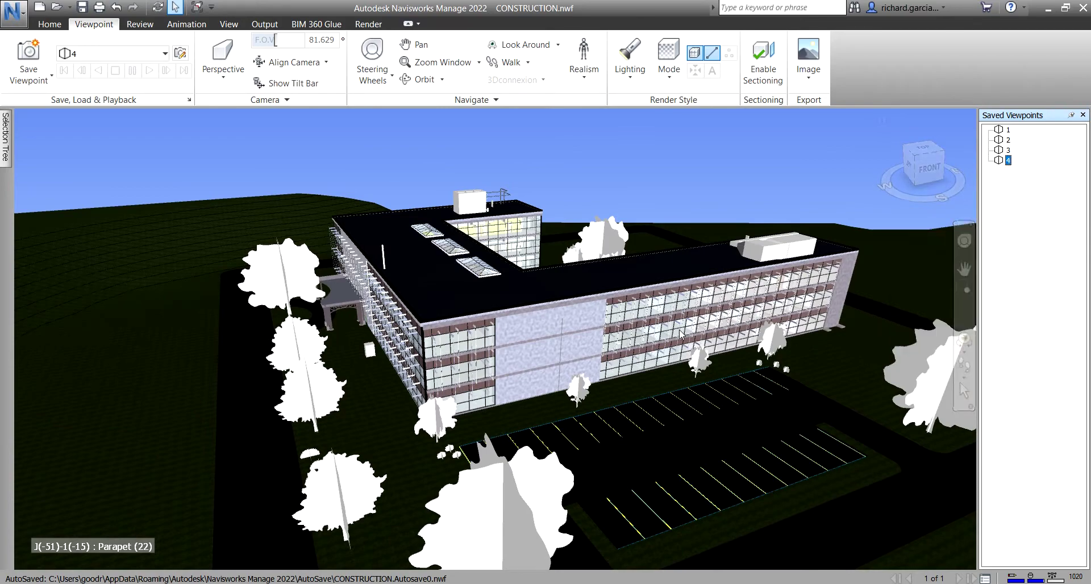
- Try to walk toward the building from ground level near the trees with the Walk tool
shift+middle_drag(605, 425, 559, 386)
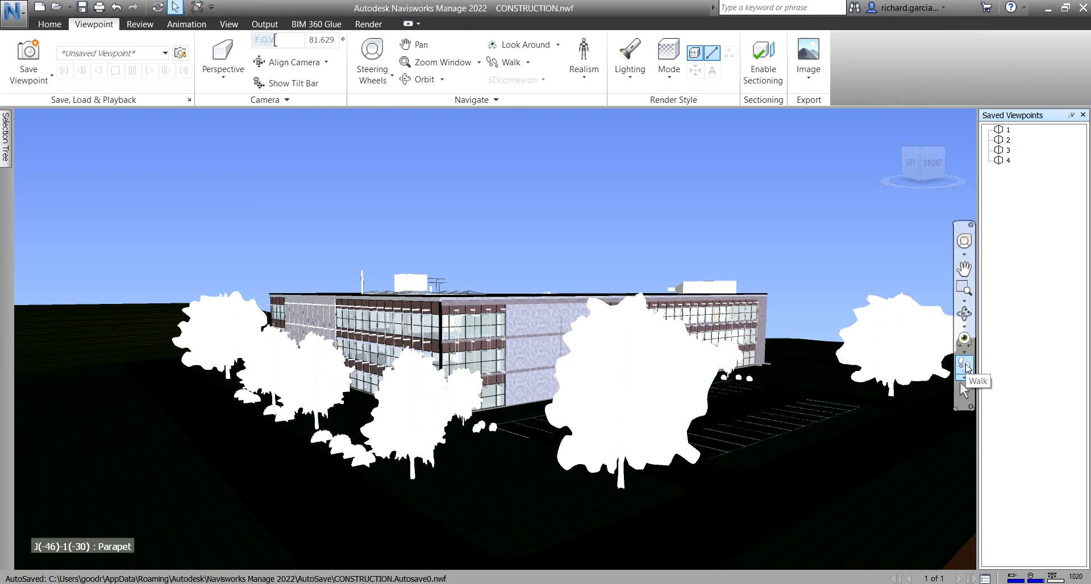
click(964, 364)
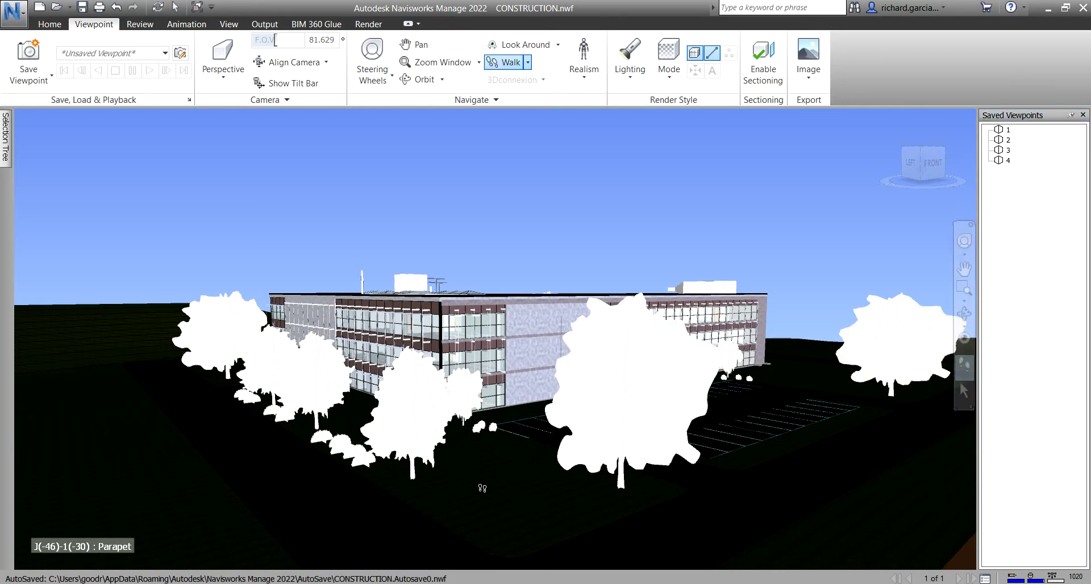
drag(482, 489, 489, 457)
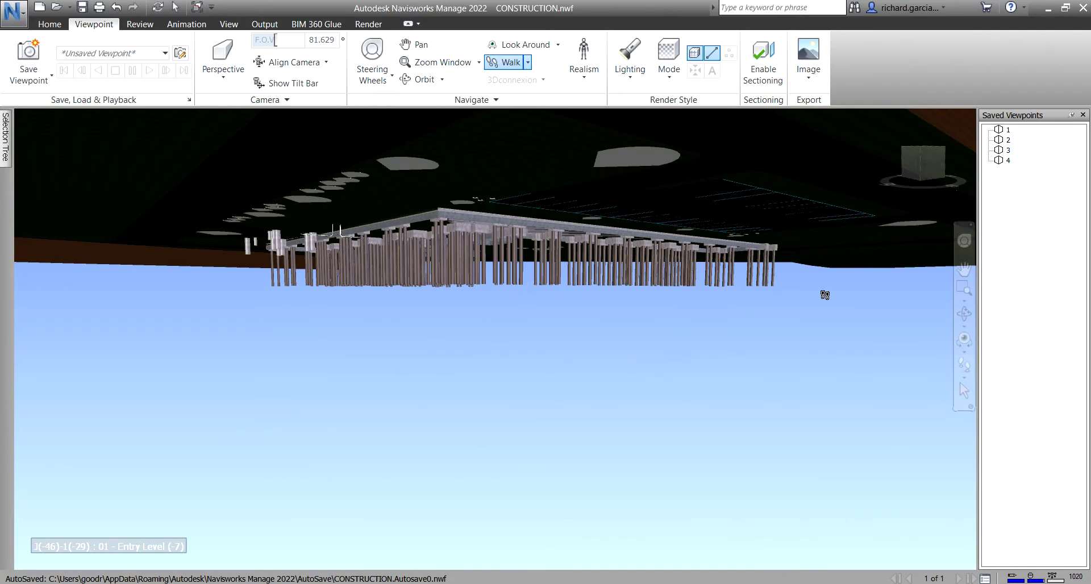
- Turn off Gravity for walking and pan the view from beneath the terrain up above the ground facing the building
click(964, 379)
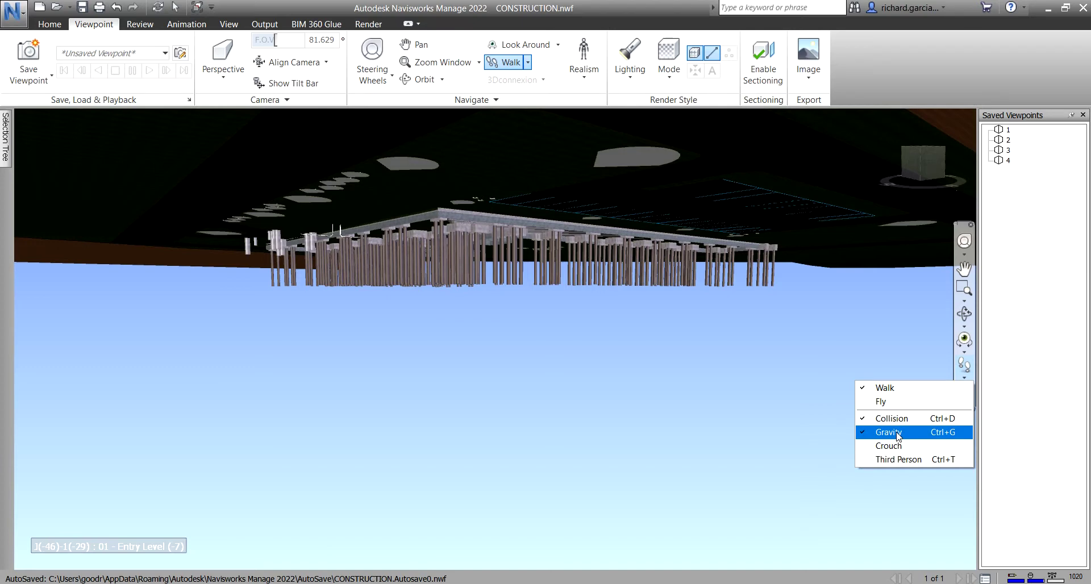
click(898, 435)
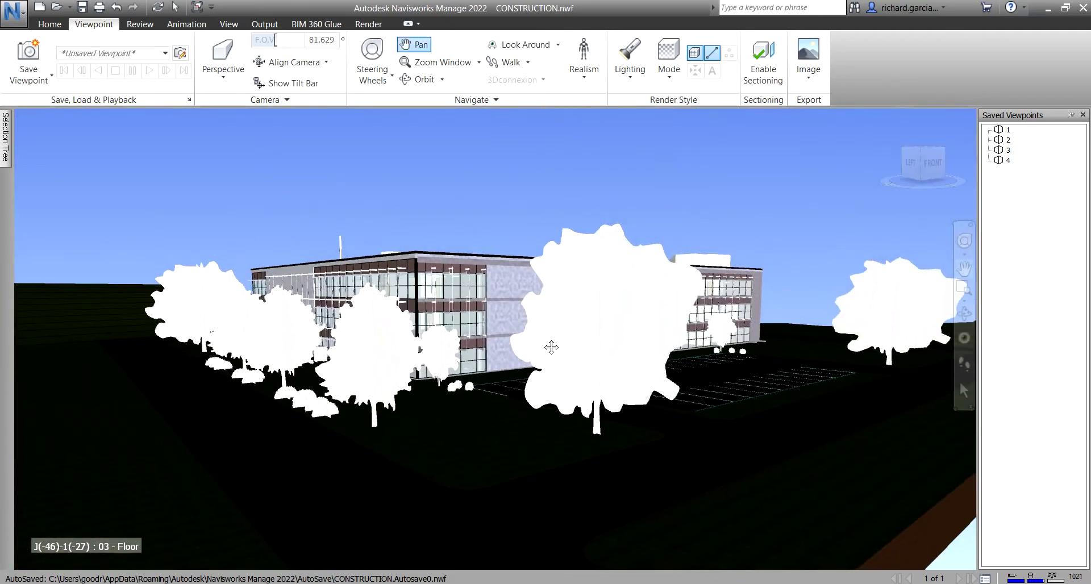
drag(551, 345, 569, 372)
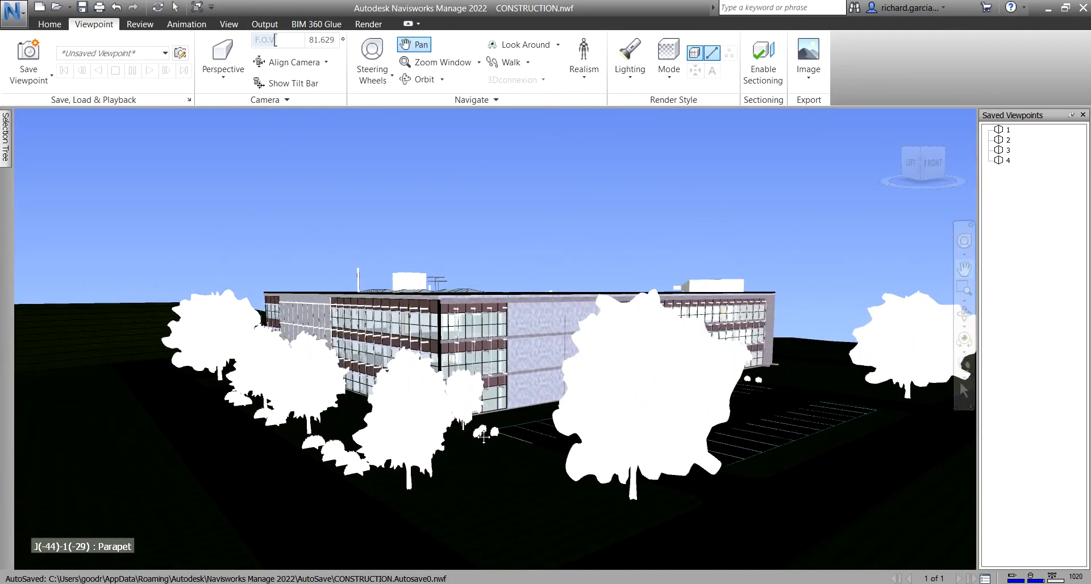
scroll(466, 435, up, 5)
drag(521, 410, 522, 435)
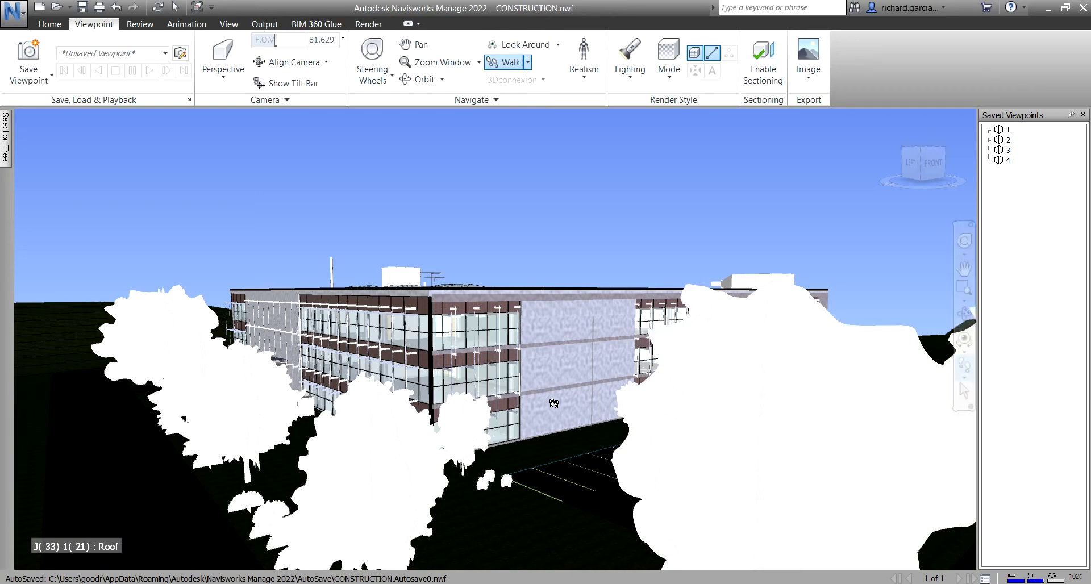
- Walk up to the building's glazed corner beside the parking lot, turning Gravity back on to come down to ground level
drag(558, 400, 559, 364)
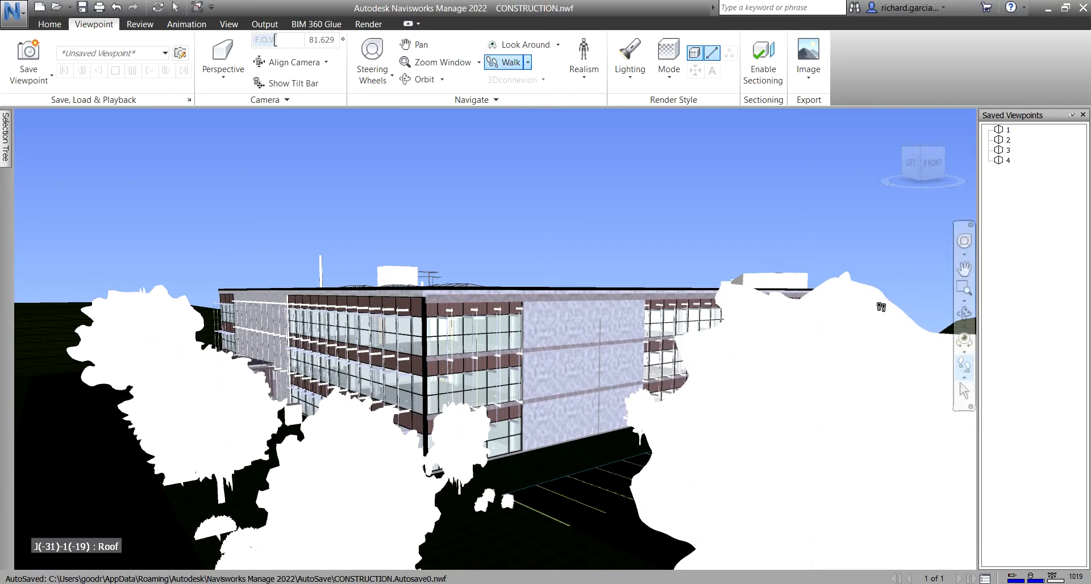
drag(563, 387, 539, 449)
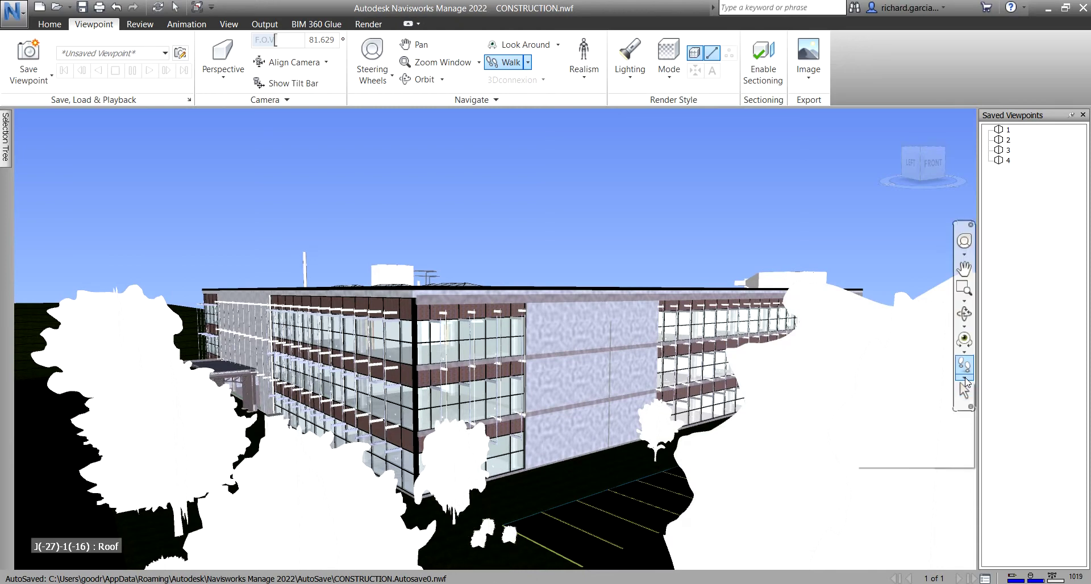
click(964, 378)
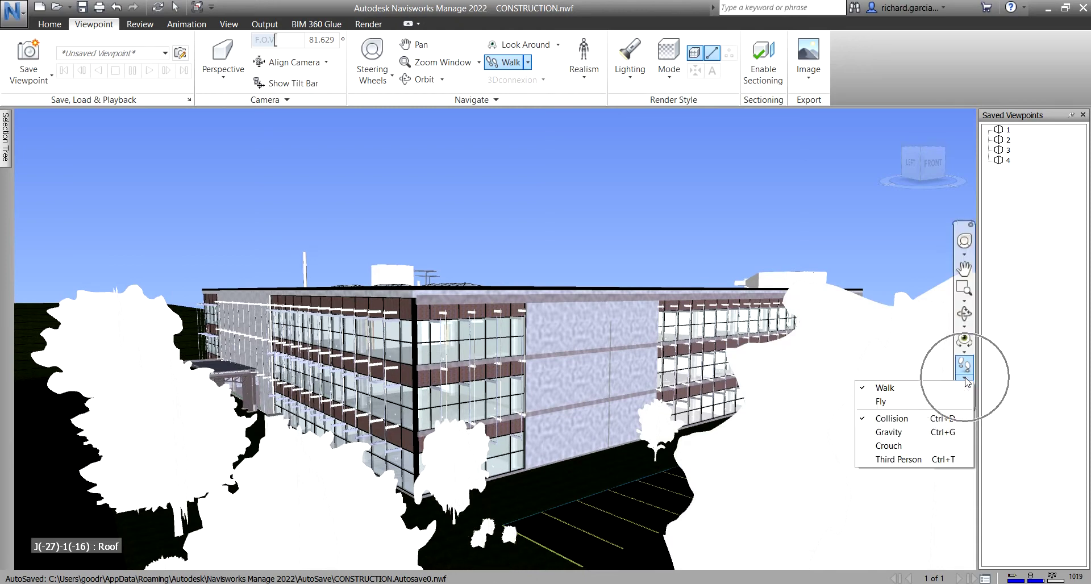
click(898, 432)
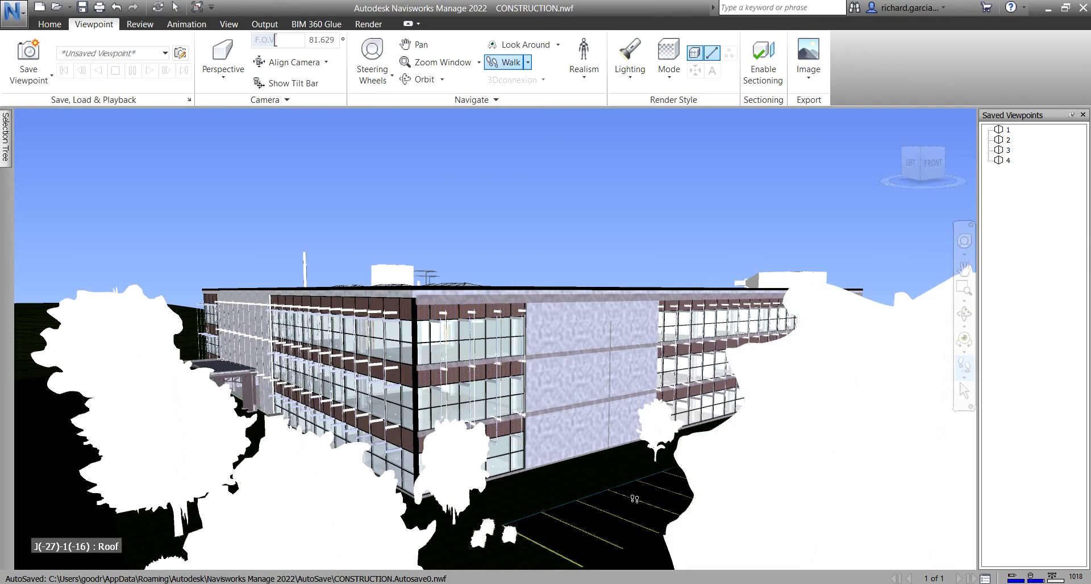
drag(576, 526, 580, 503)
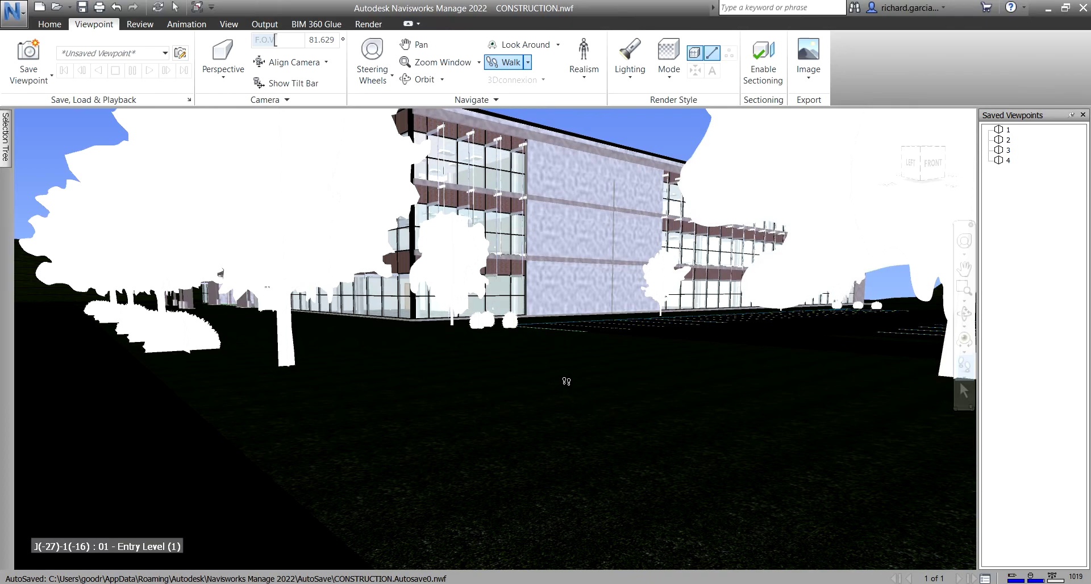
drag(566, 381, 511, 306)
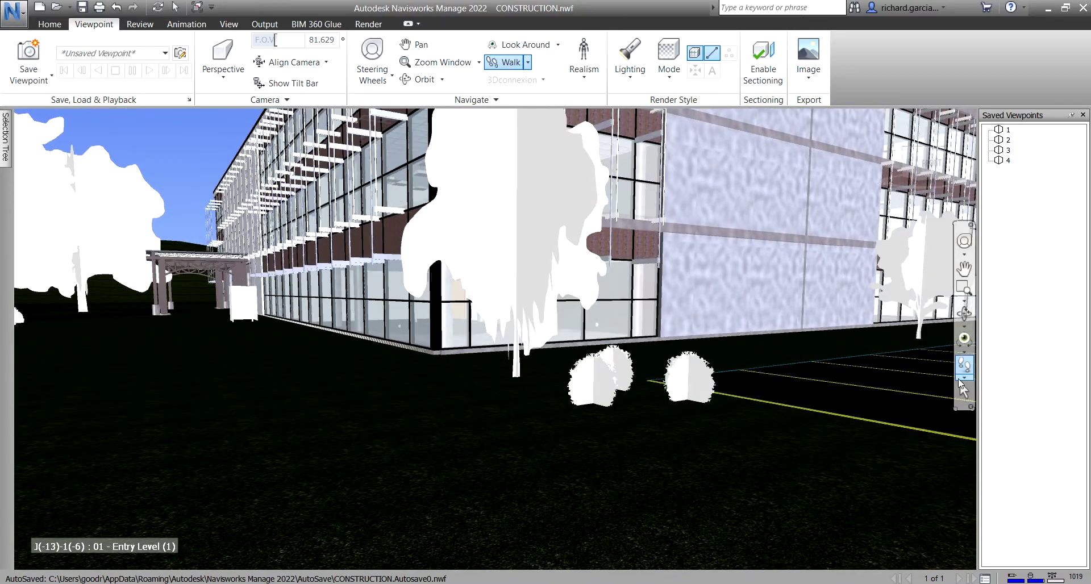
- Turn off Collision and save a view inside the empty columned room on the entry level as a viewpoint named 5
click(964, 378)
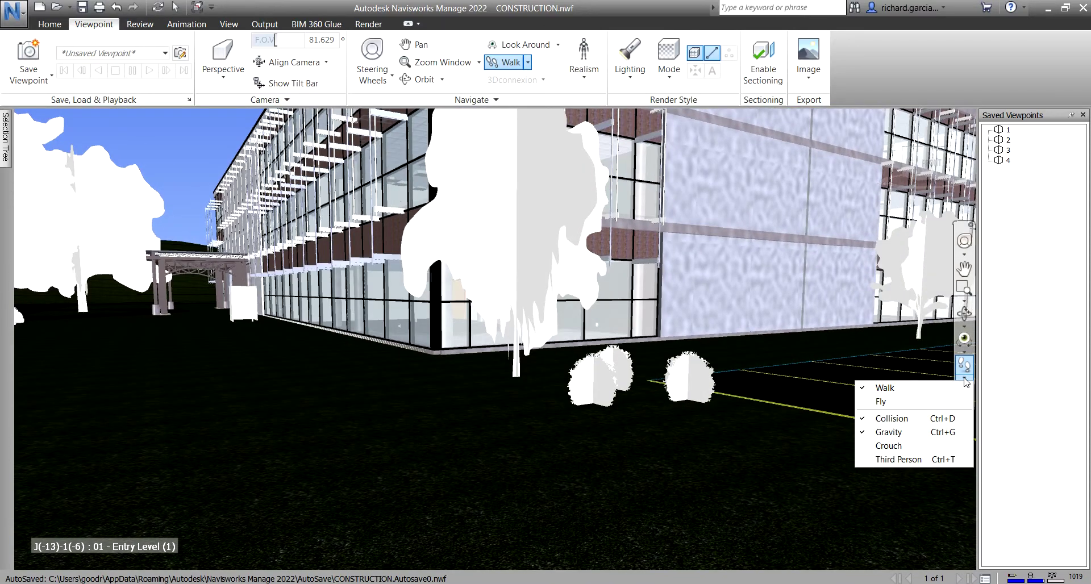
click(906, 418)
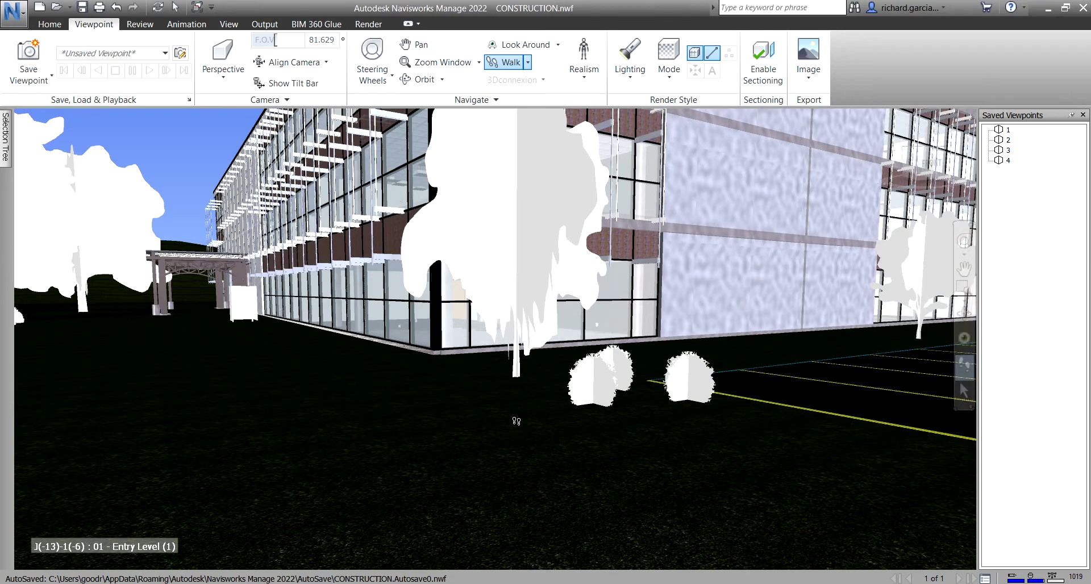
drag(516, 421, 705, 386)
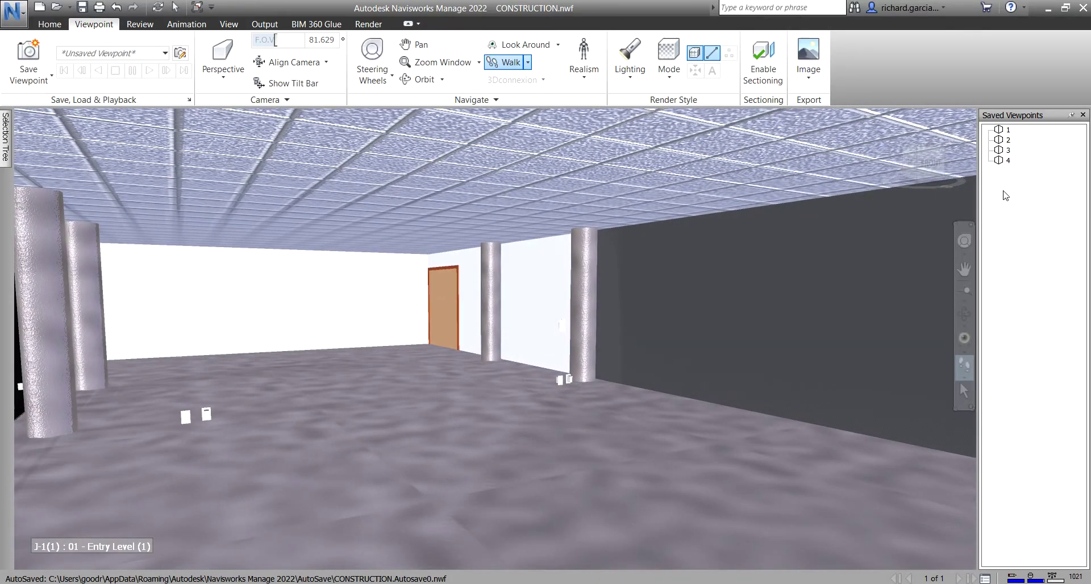
right_click(1005, 188)
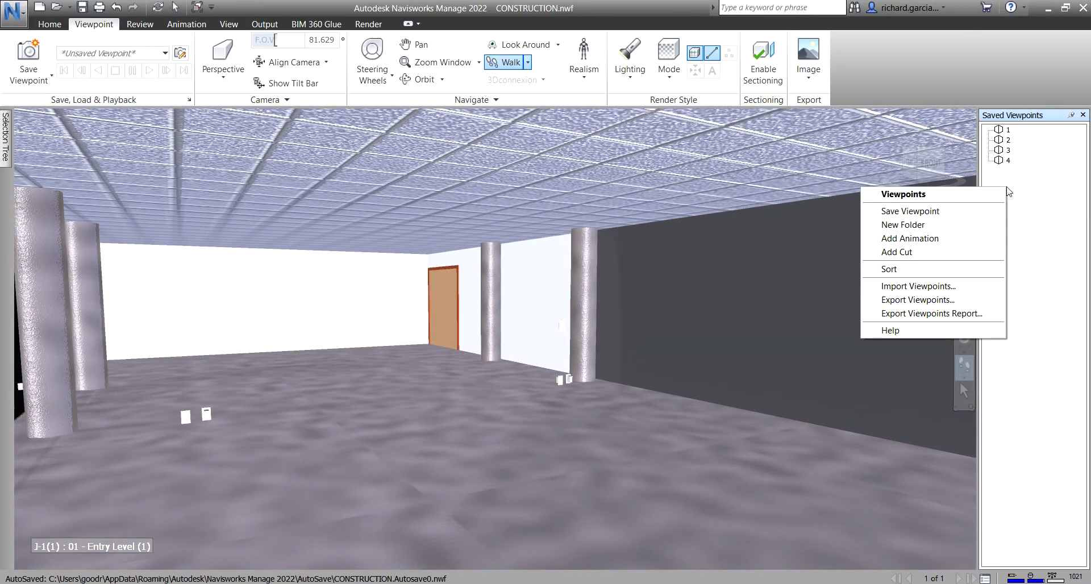
click(954, 209)
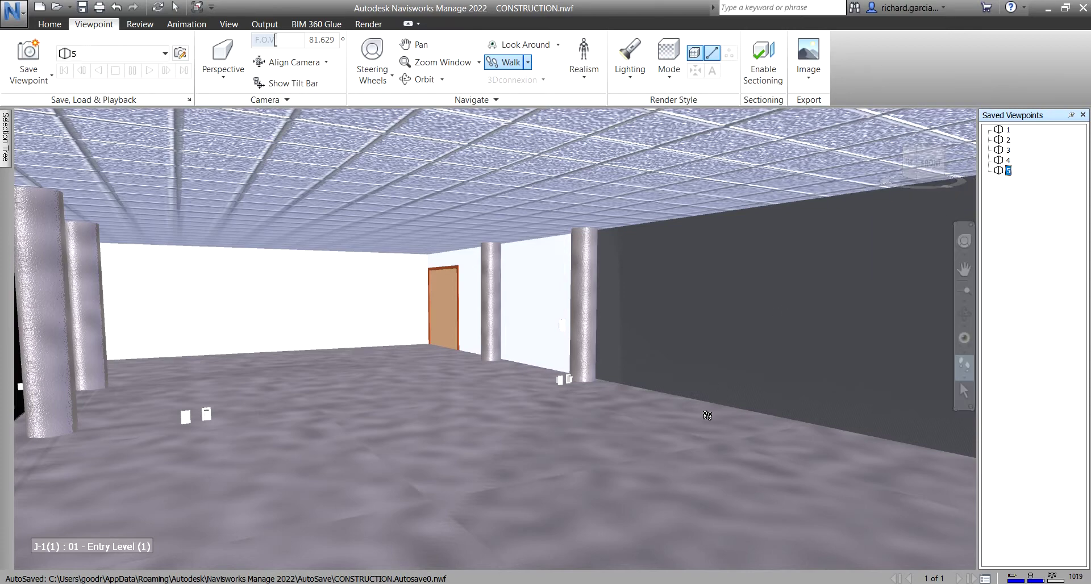
- Save a view of the entry-level lobby with its columns and orange staircases as a viewpoint named 6
drag(737, 438, 762, 409)
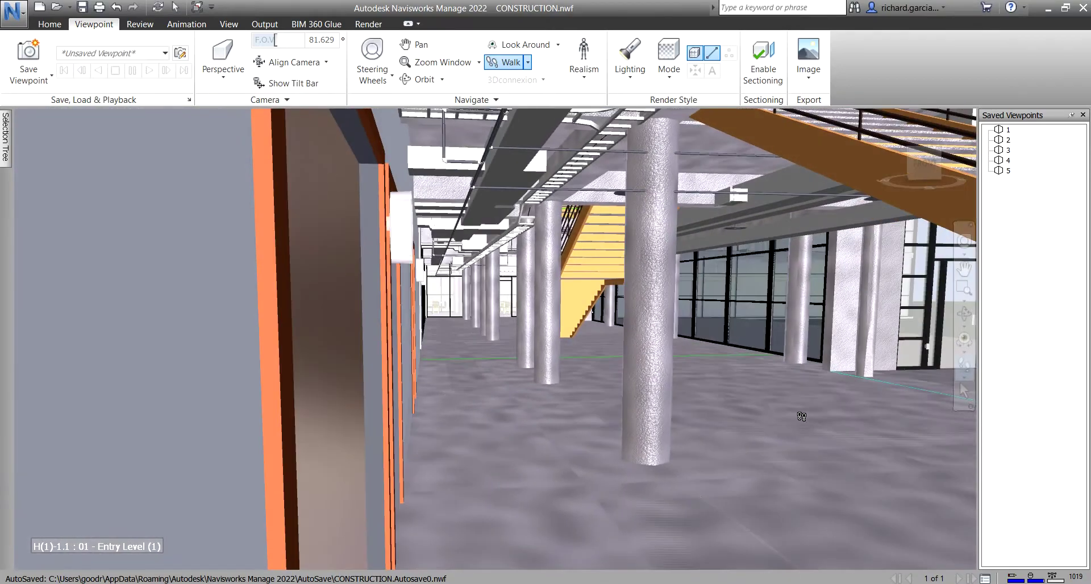
click(964, 339)
drag(909, 384, 11, 401)
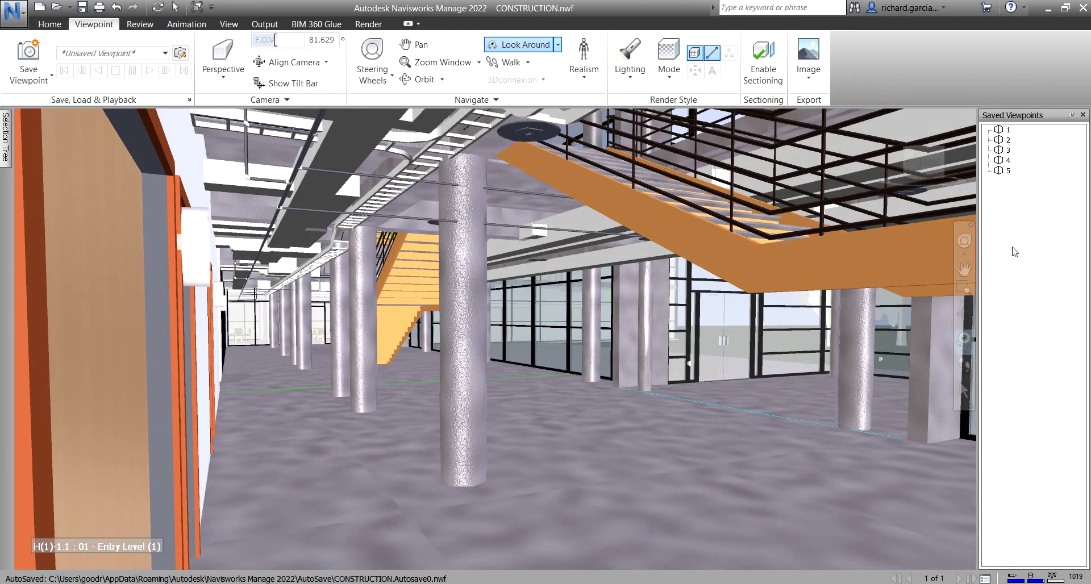
right_click(1028, 222)
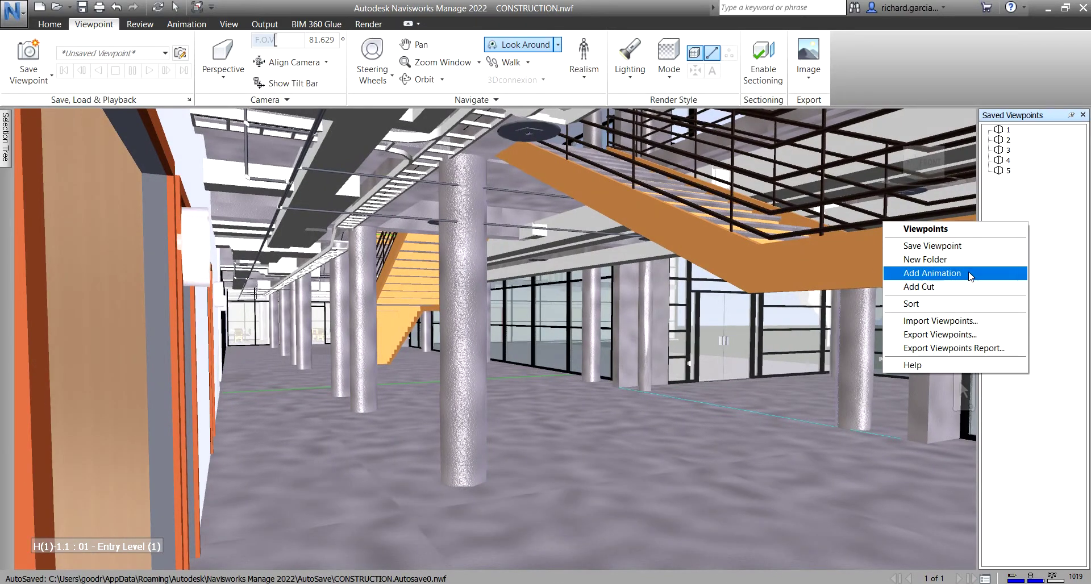
click(946, 250)
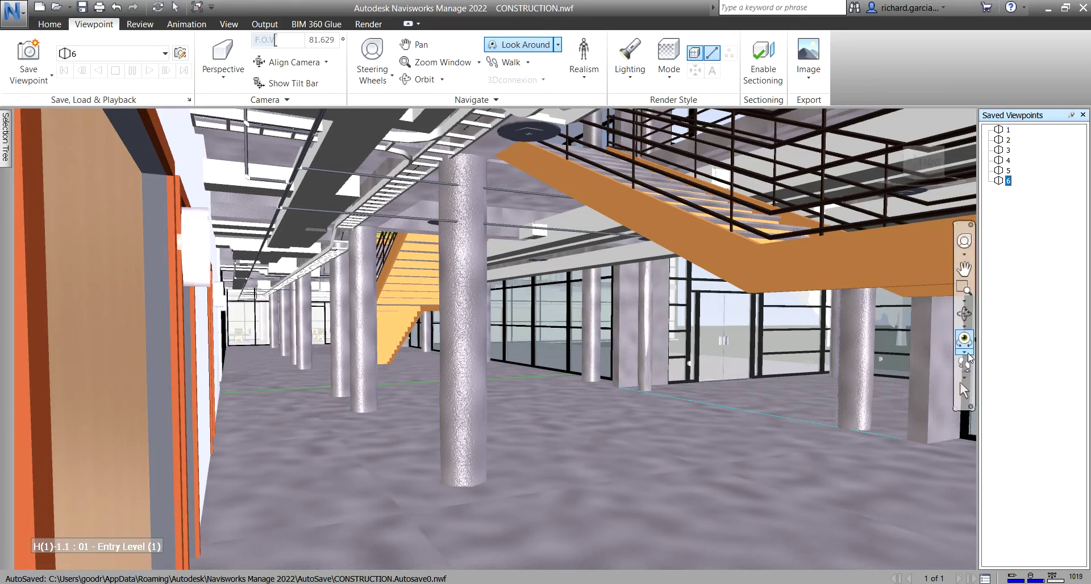
- Save an angled view of the entry-level dining area with round tables and chairs as a viewpoint named 7
click(964, 364)
drag(748, 454, 574, 447)
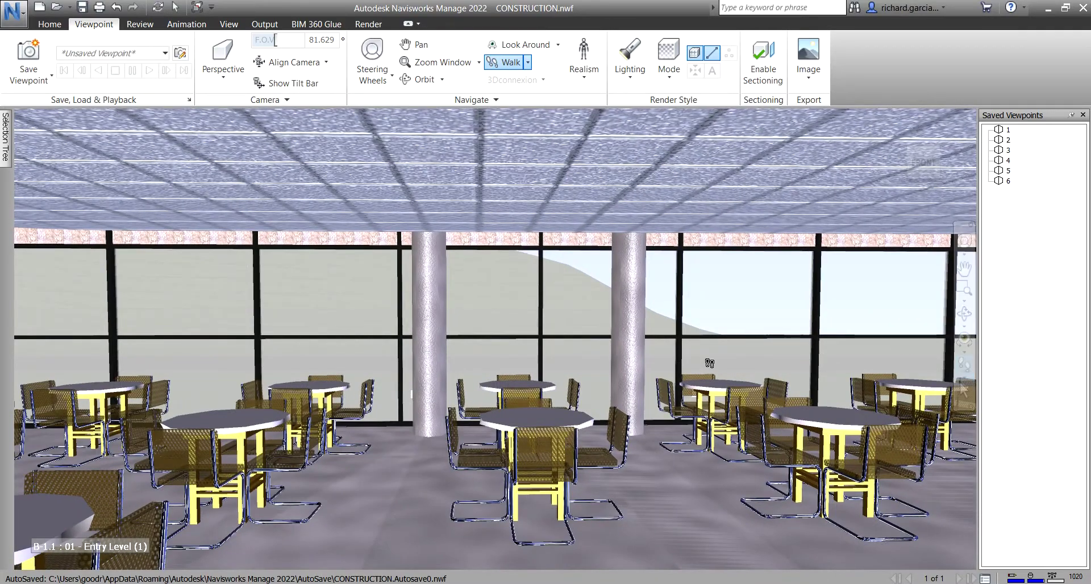
click(967, 342)
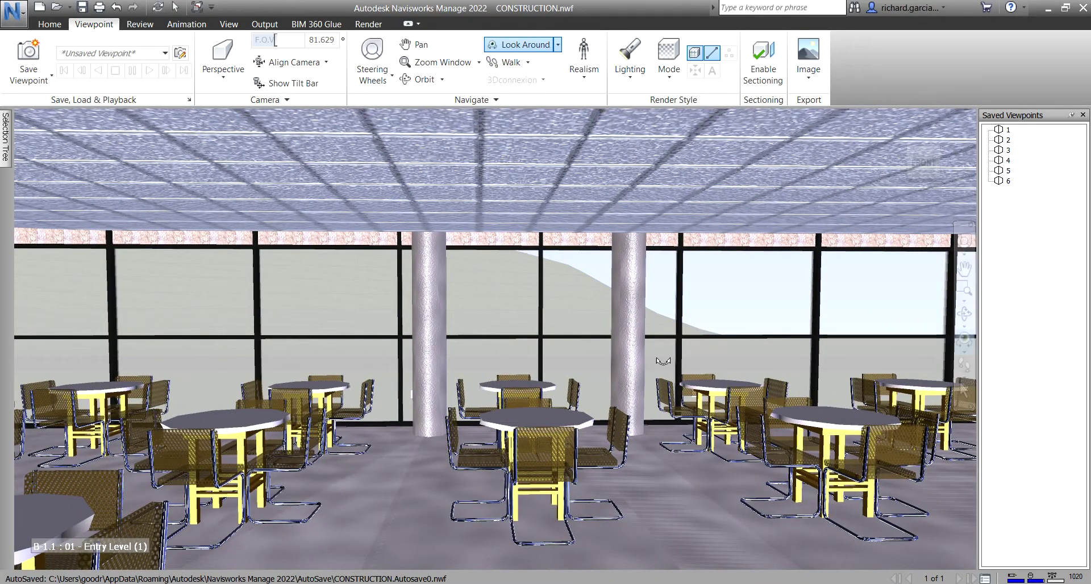
mouse_move(529, 376)
mouse_down()
mouse_move(563, 375)
mouse_move(489, 364)
mouse_move(208, 381)
mouse_move(529, 357)
mouse_up()
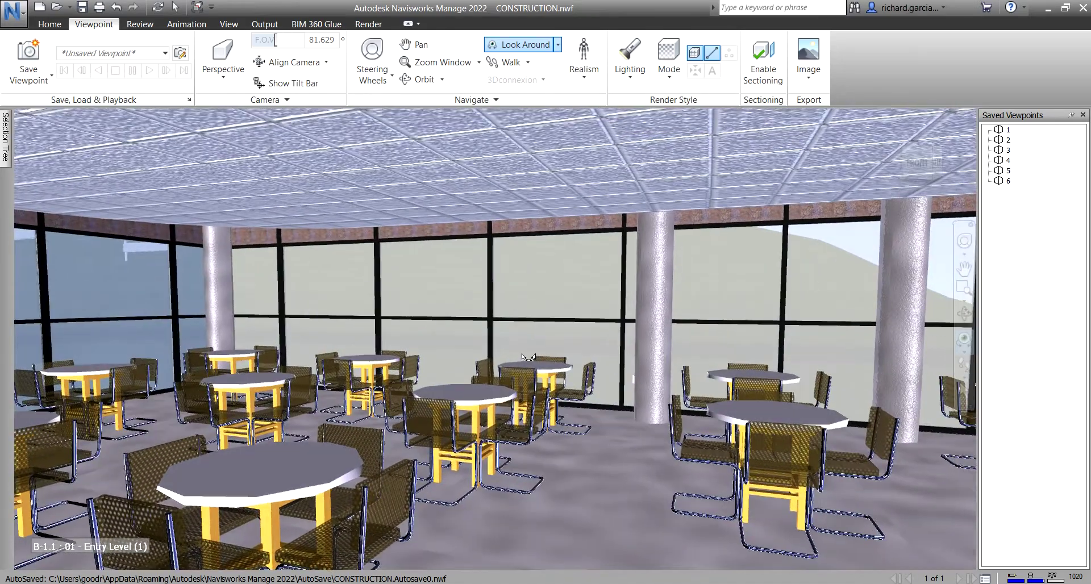
right_click(1010, 222)
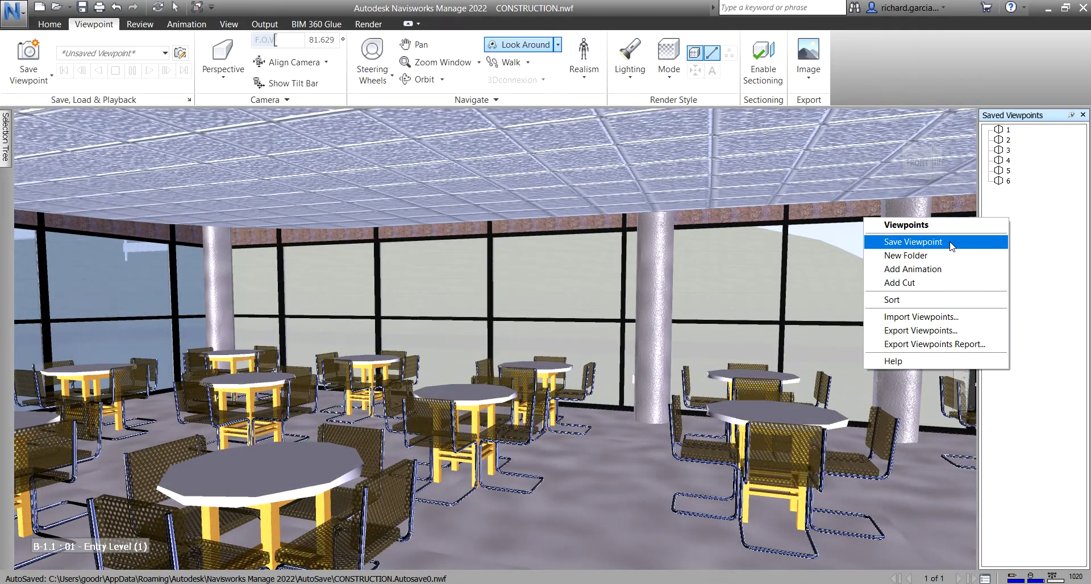
click(912, 242)
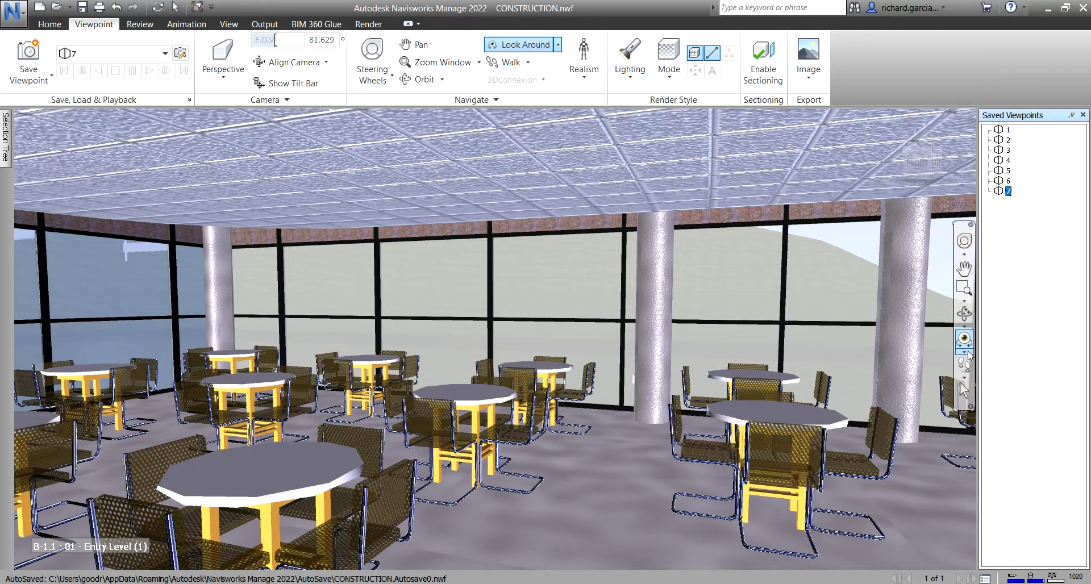
- Save a view of the empty glazed room on floor 02, directly above the dining area, as a viewpoint named 8
click(964, 269)
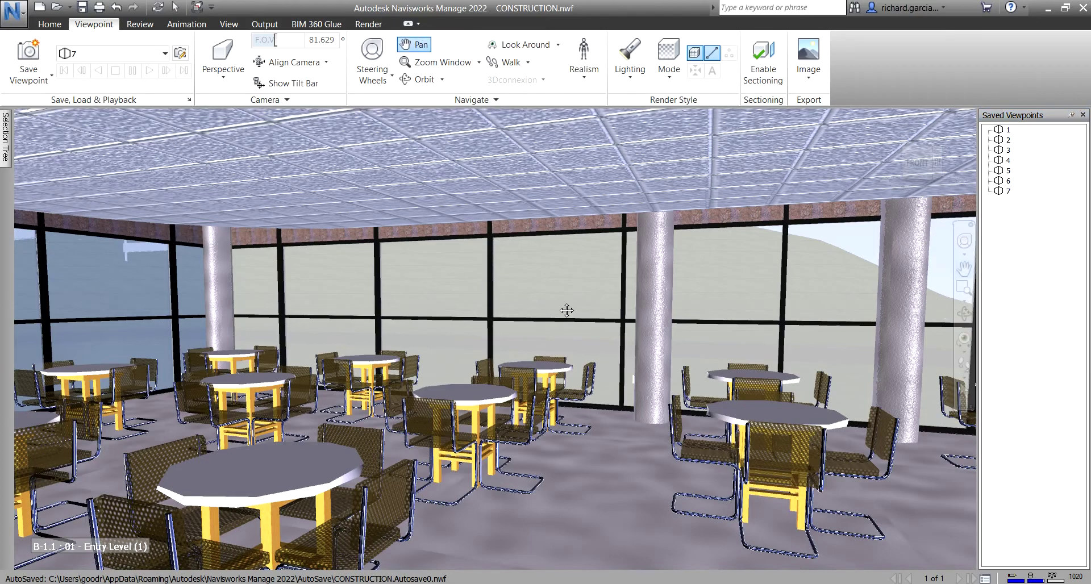
drag(513, 280, 486, 365)
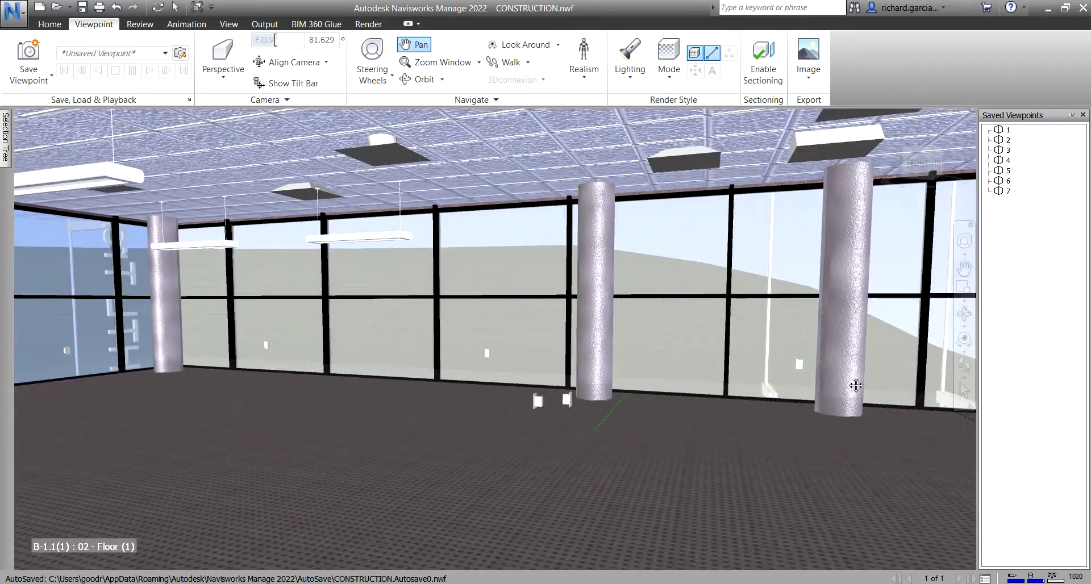
right_click(1006, 223)
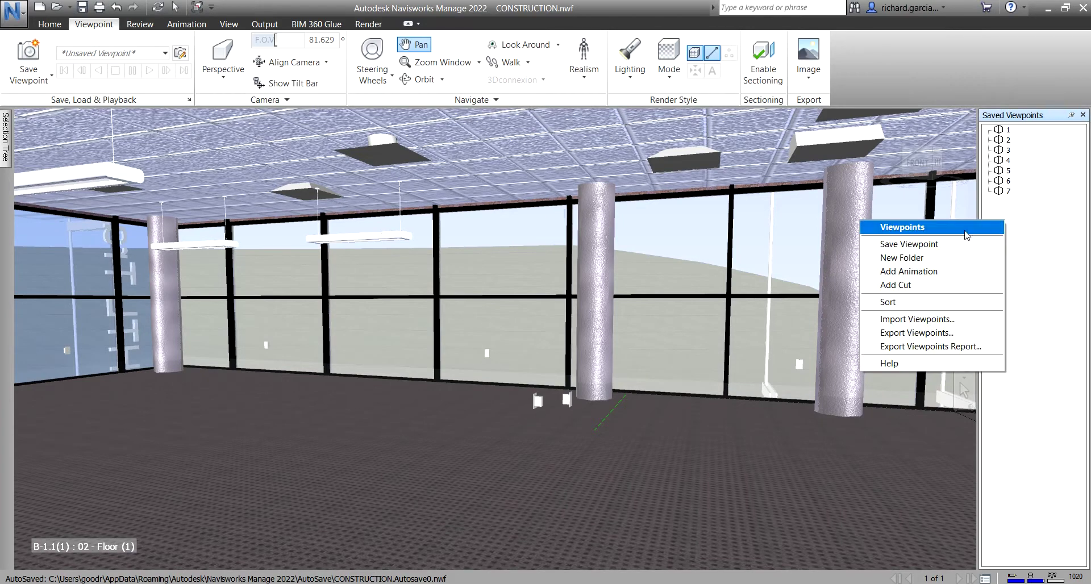
click(936, 244)
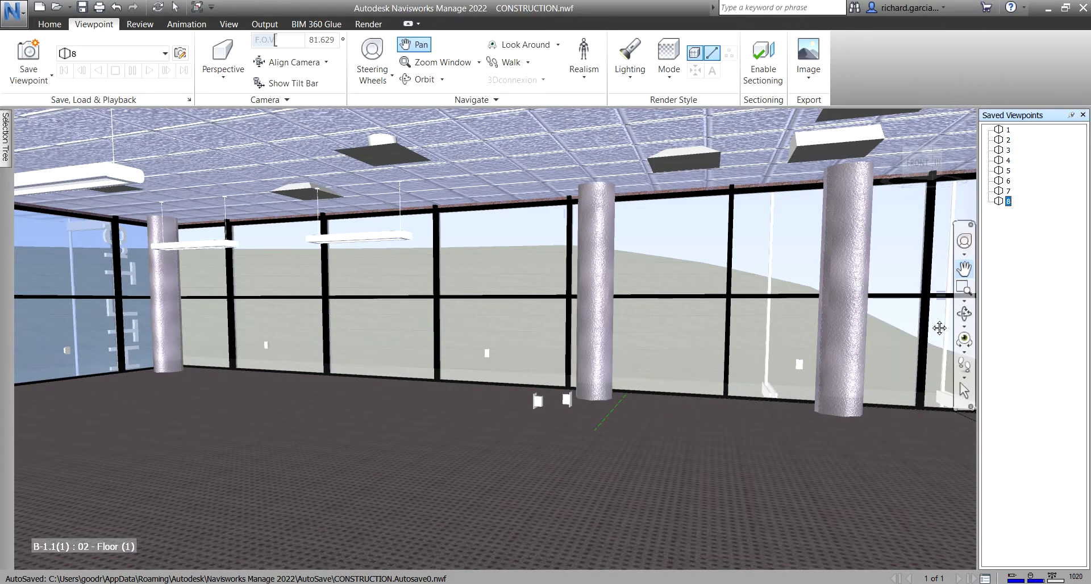
- Save a view along the floor 02 walkway beside the staircase and railings as a viewpoint named 9
click(964, 367)
drag(721, 416, 888, 352)
right_click(1020, 253)
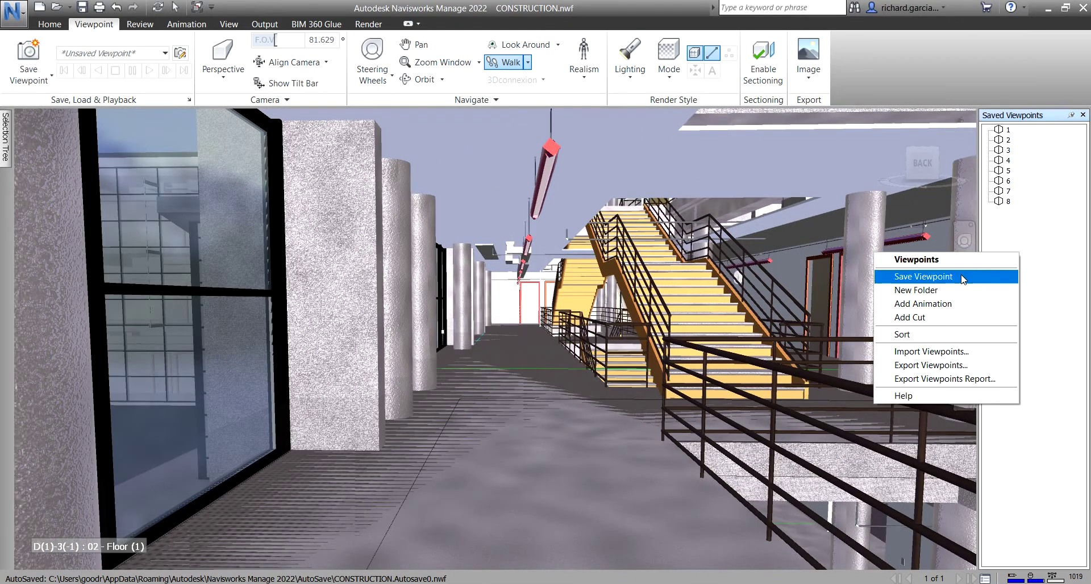
click(962, 277)
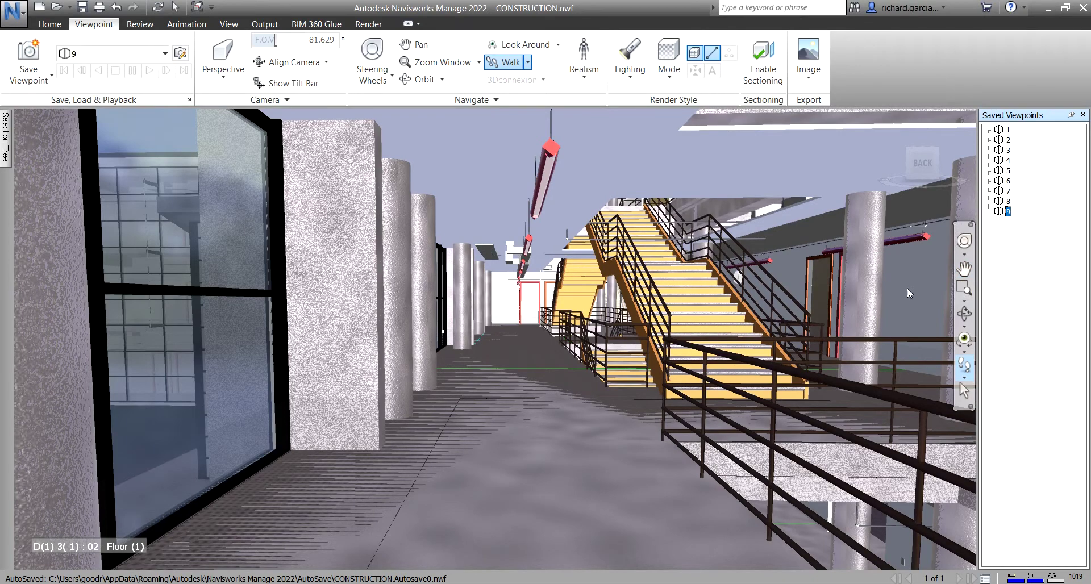
- Save a view of the floor 03 walkway with armchairs and the skylight overhead as a viewpoint named 10
click(964, 268)
drag(659, 307, 631, 323)
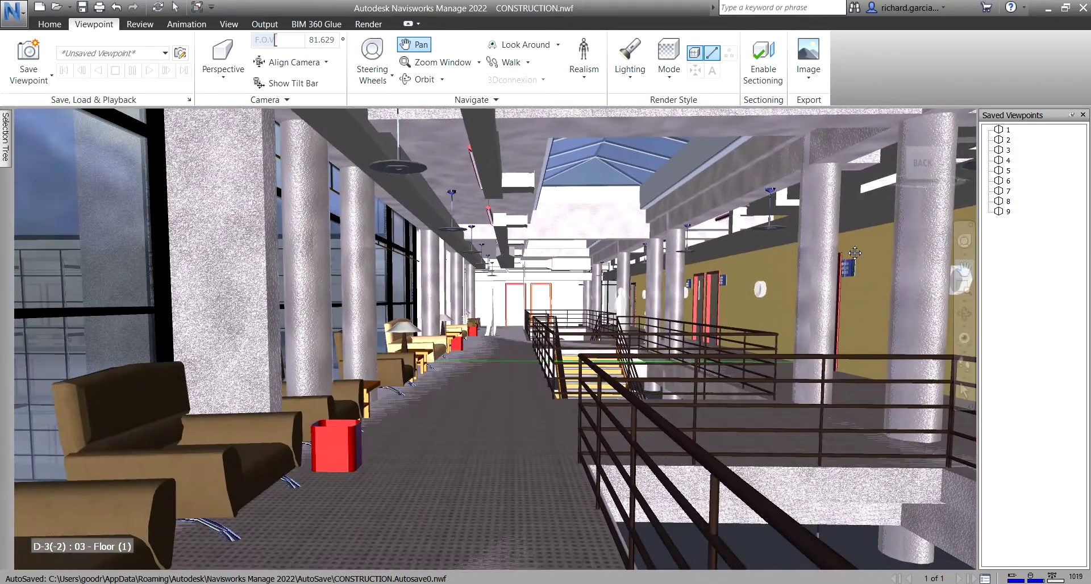
right_click(1012, 246)
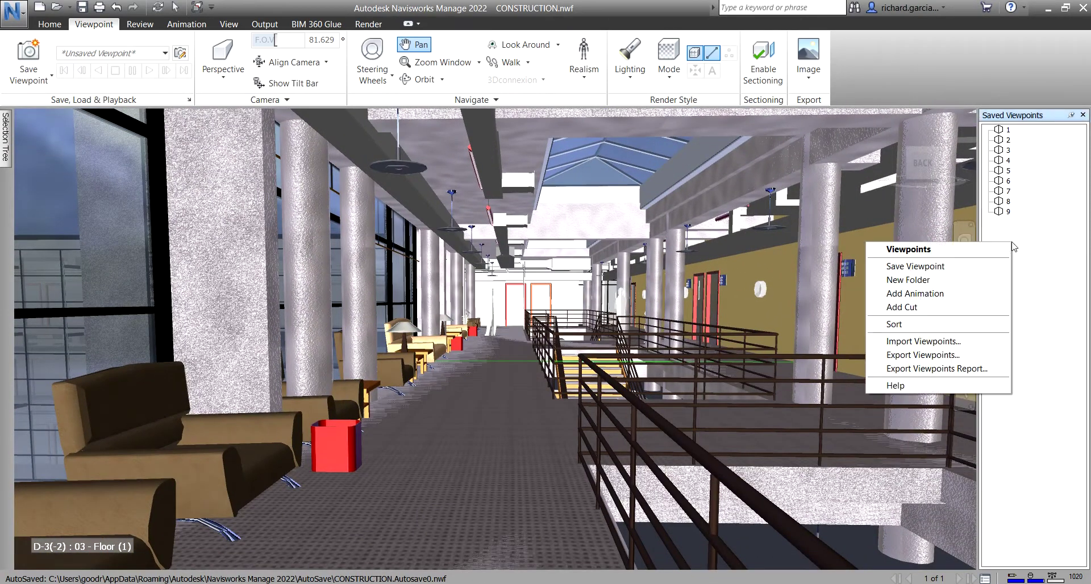
click(958, 266)
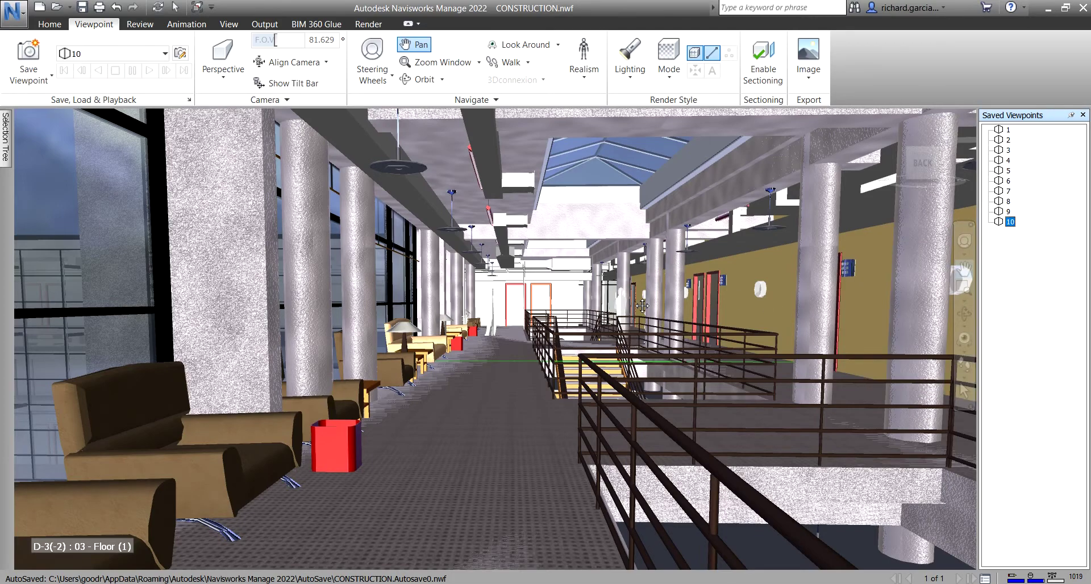
- Save an elevated view across the roof with its three skylights and the rooftop unit as a viewpoint named 11
drag(642, 305, 543, 377)
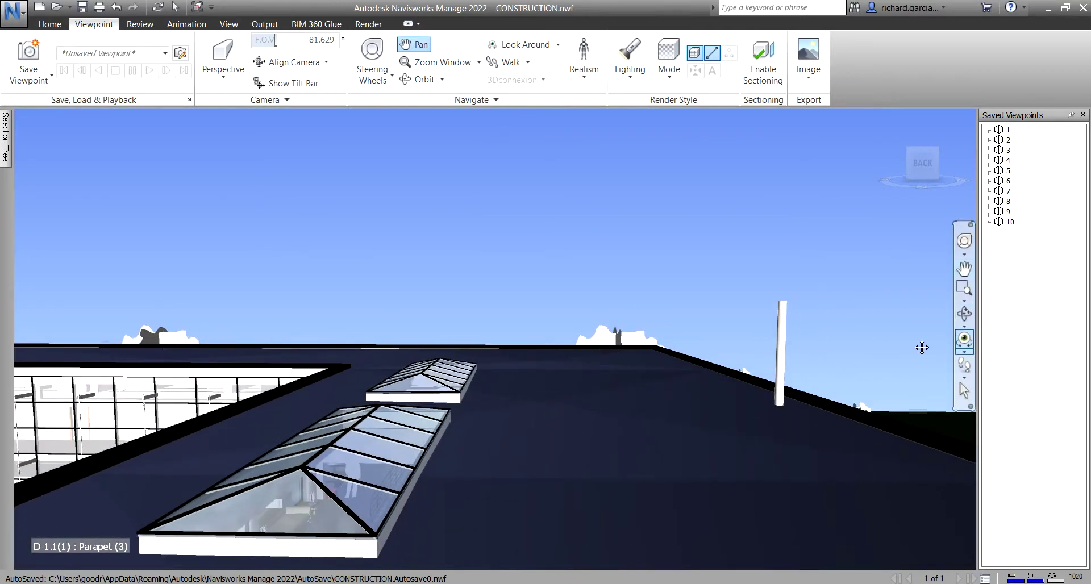
drag(704, 353, 682, 301)
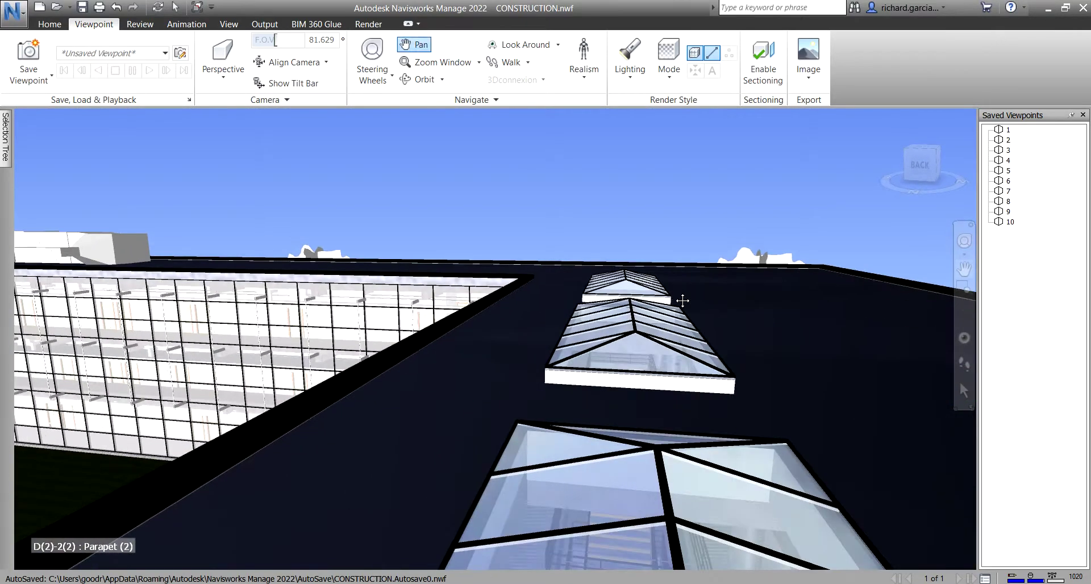
shift+middle_drag(683, 301, 644, 364)
right_click(1018, 275)
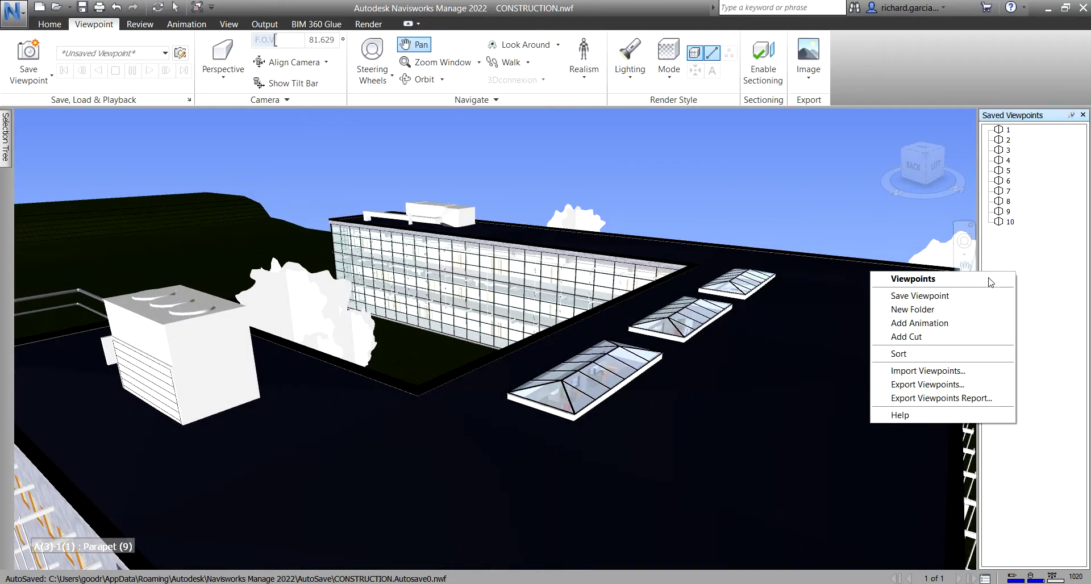
click(961, 296)
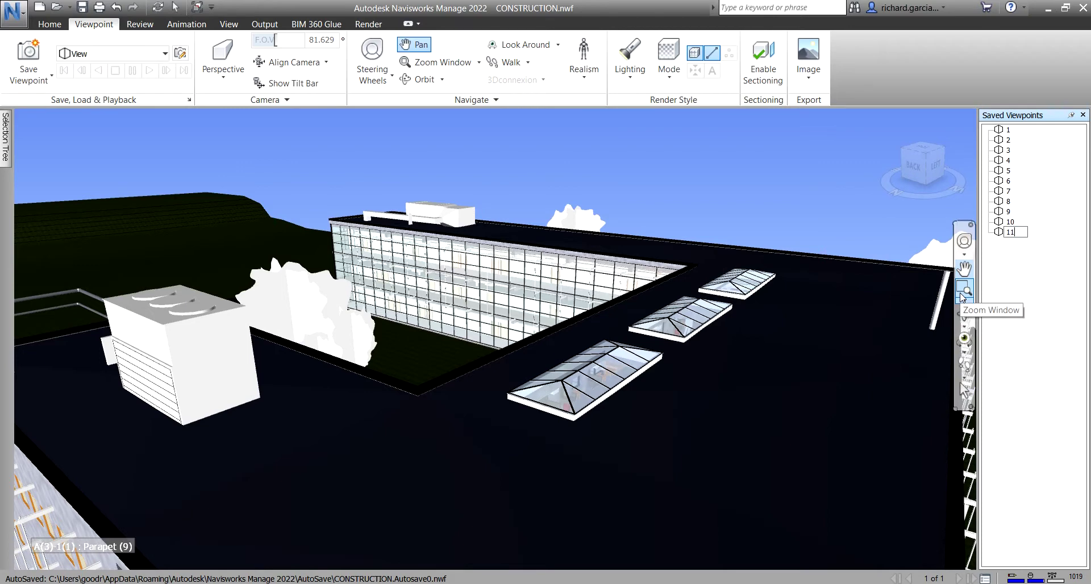
text(11)
key(Return)
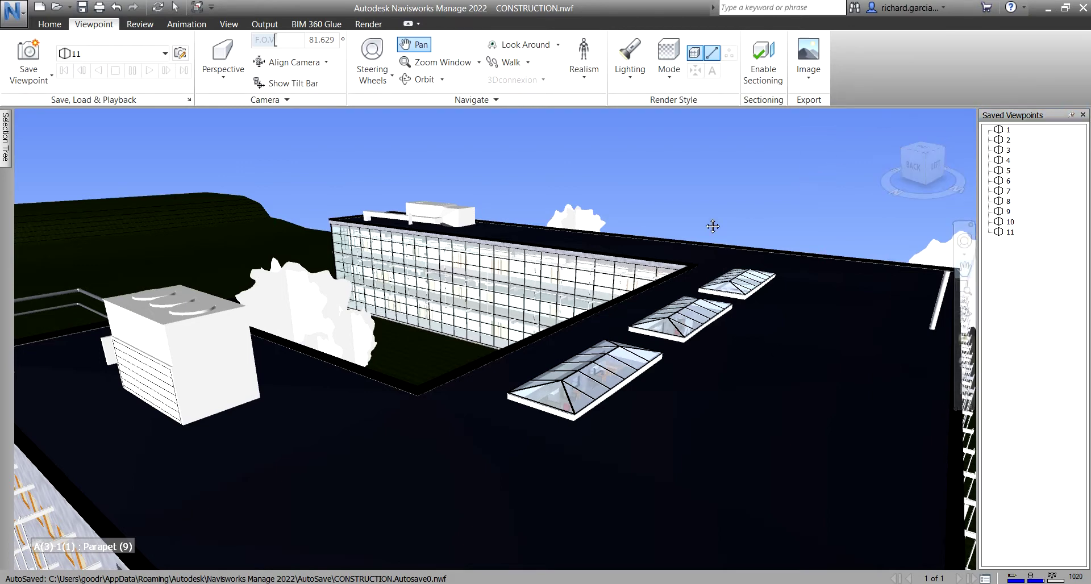
- Review the saved exterior and interior viewpoints by recalling them one after another, finishing on viewpoint 10
shift+middle_drag(712, 227, 536, 380)
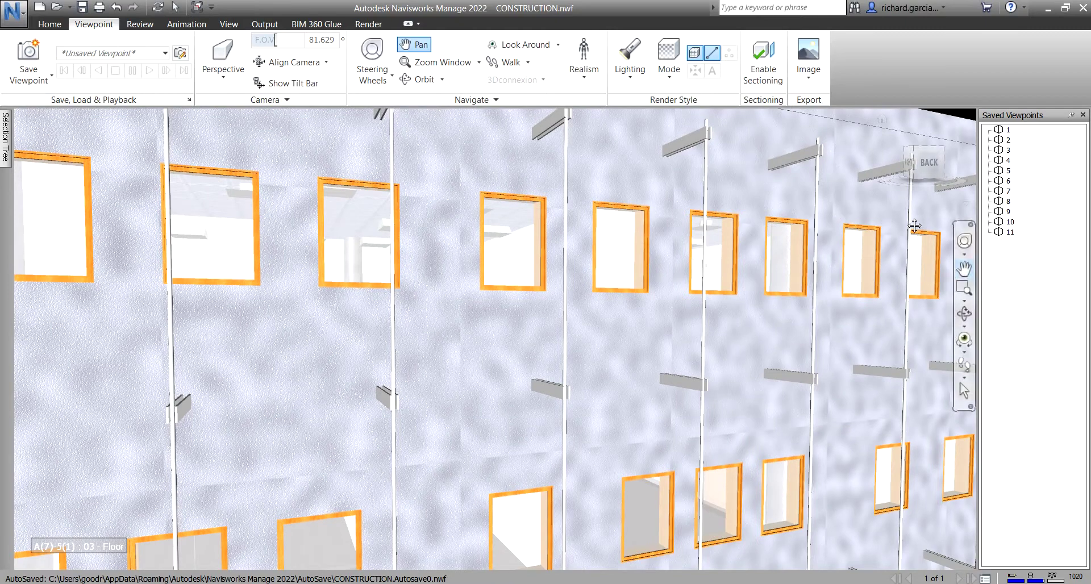
click(1008, 192)
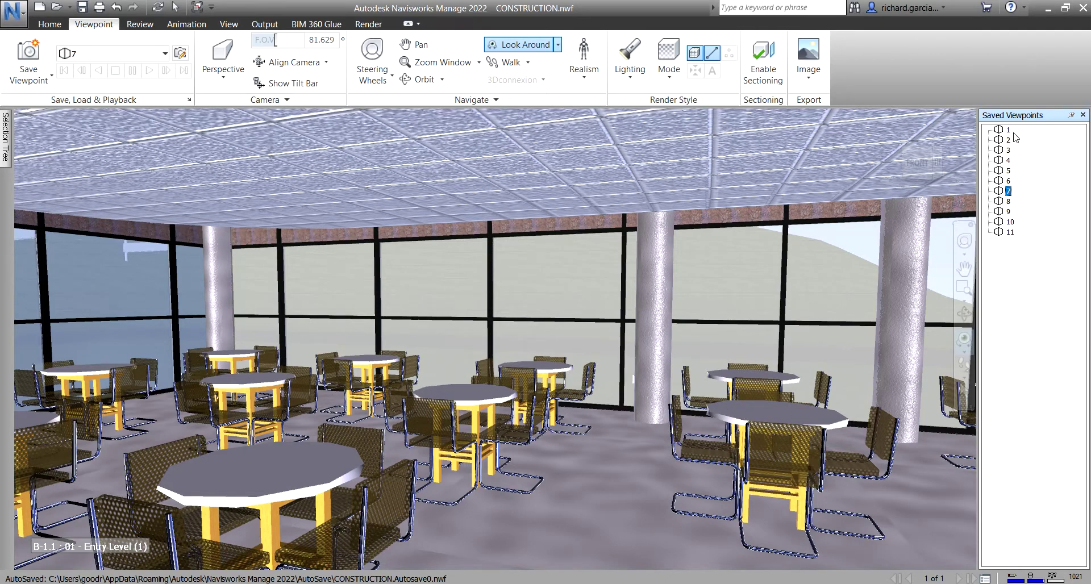
click(1014, 156)
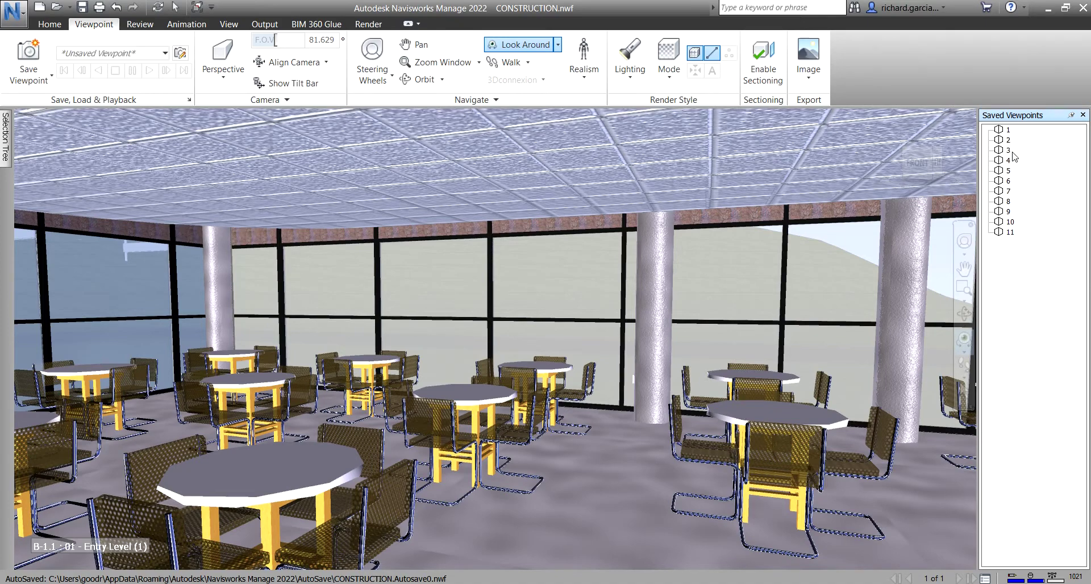
click(1008, 150)
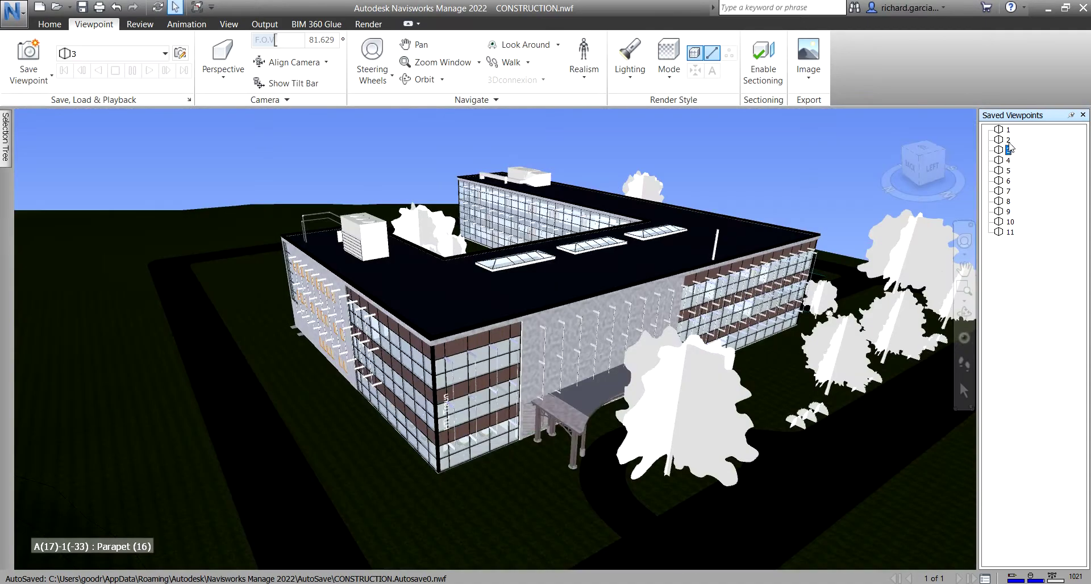
key(Up)
click(1009, 181)
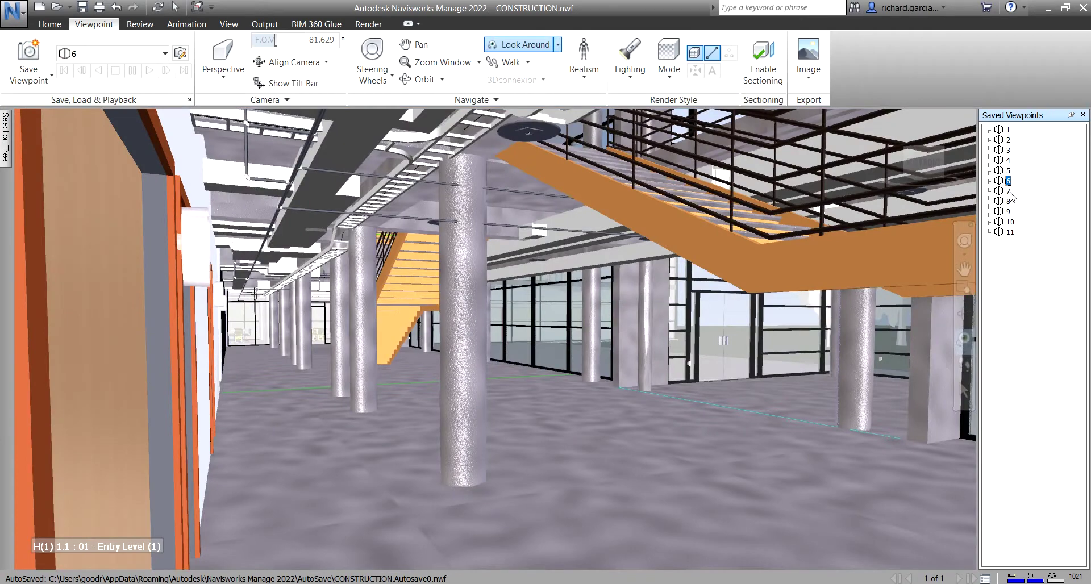
click(1008, 192)
click(1009, 201)
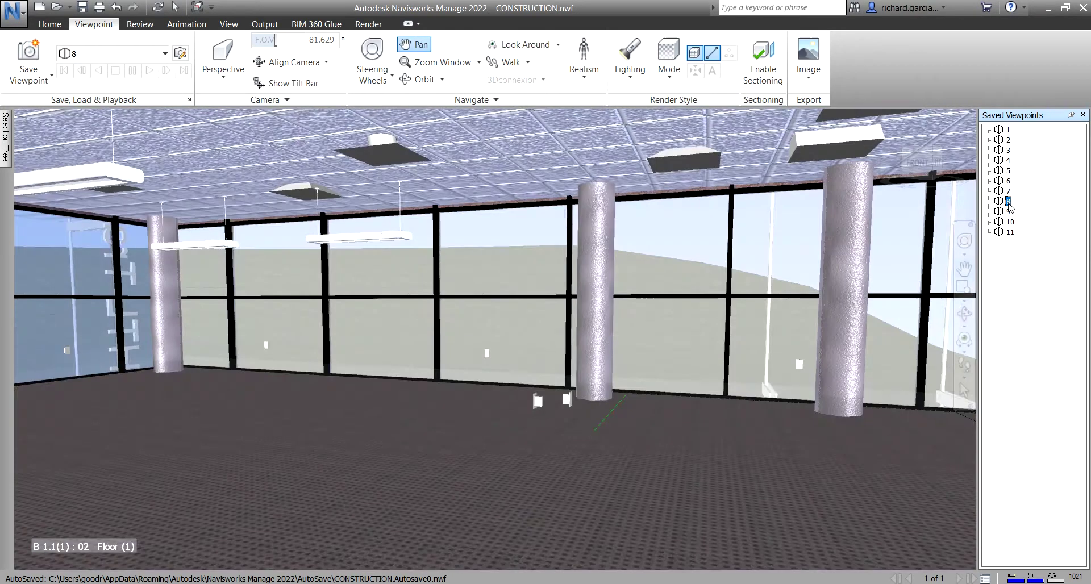
click(1009, 211)
click(1010, 221)
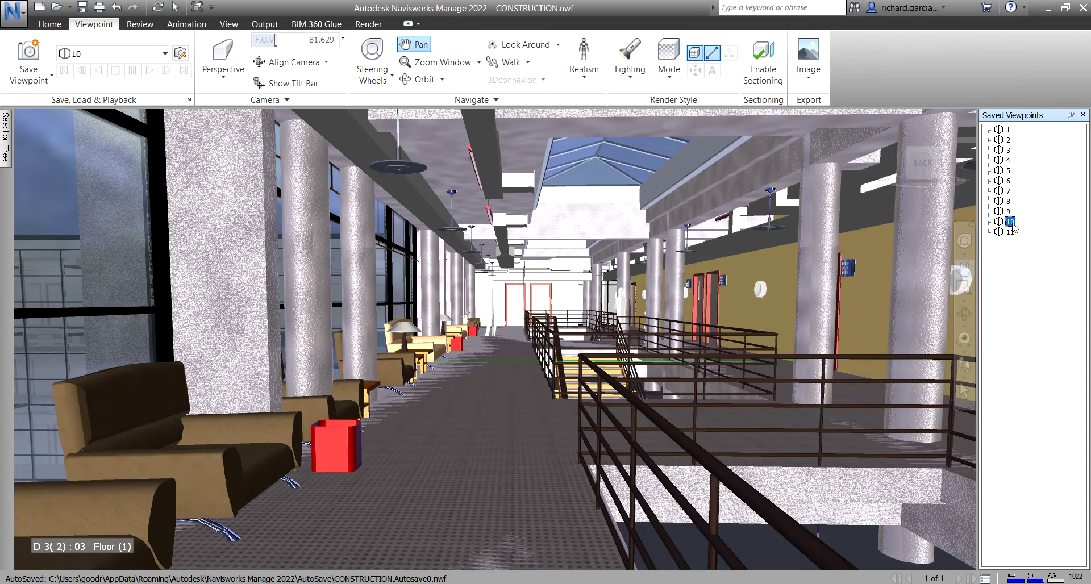
- Add an empty animation to the saved viewpoints list and accept its default name
click(1011, 255)
click(1011, 256)
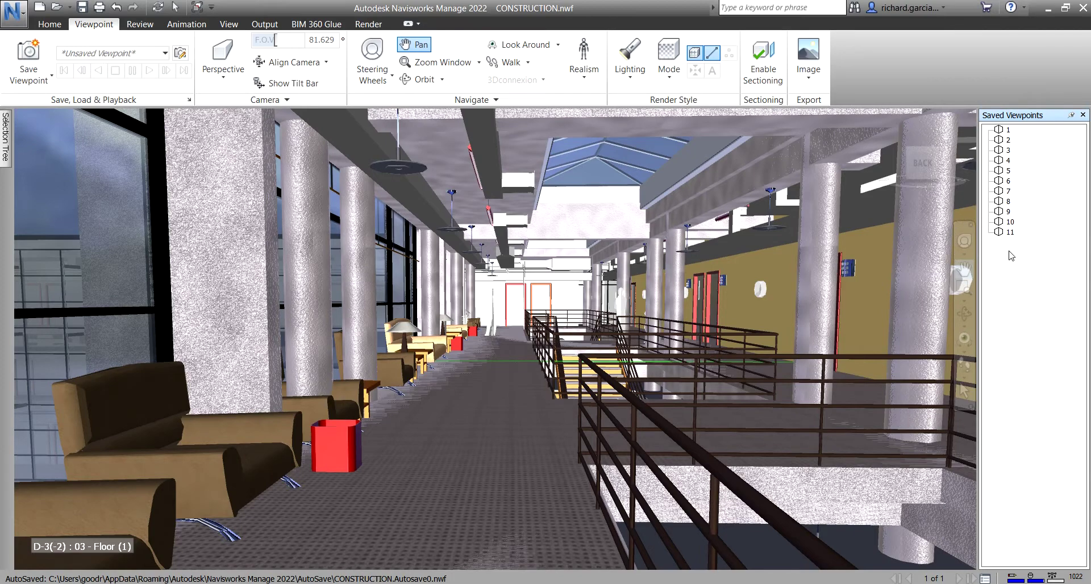
click(1011, 255)
right_click(1011, 255)
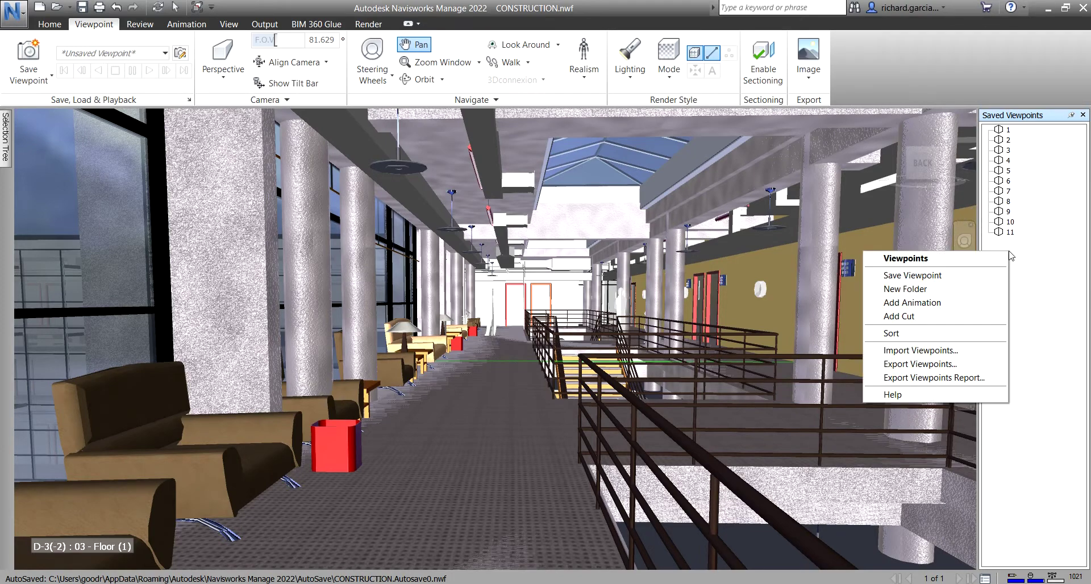
click(930, 305)
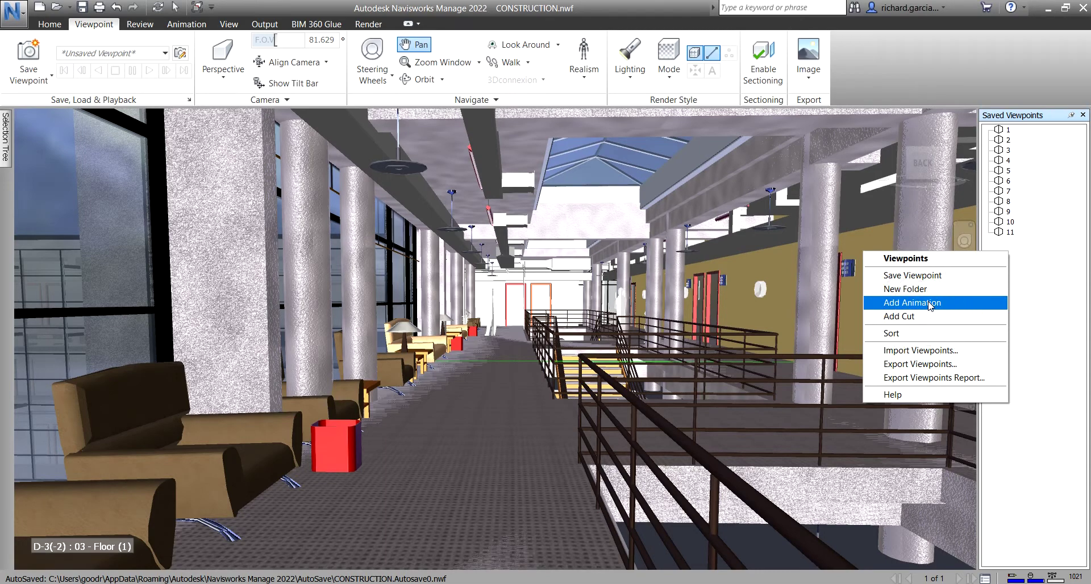
click(1029, 246)
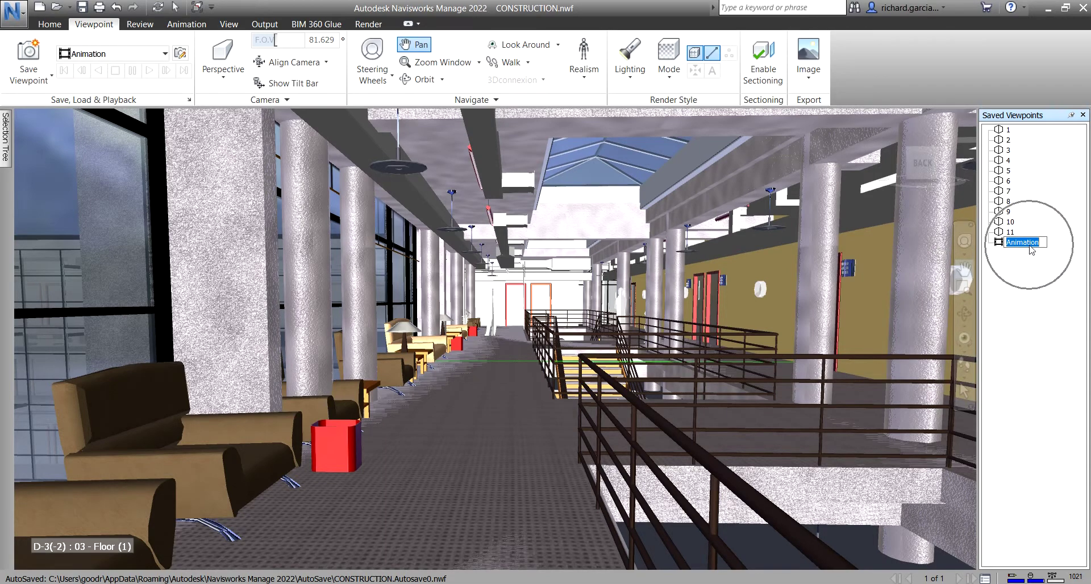
key(Return)
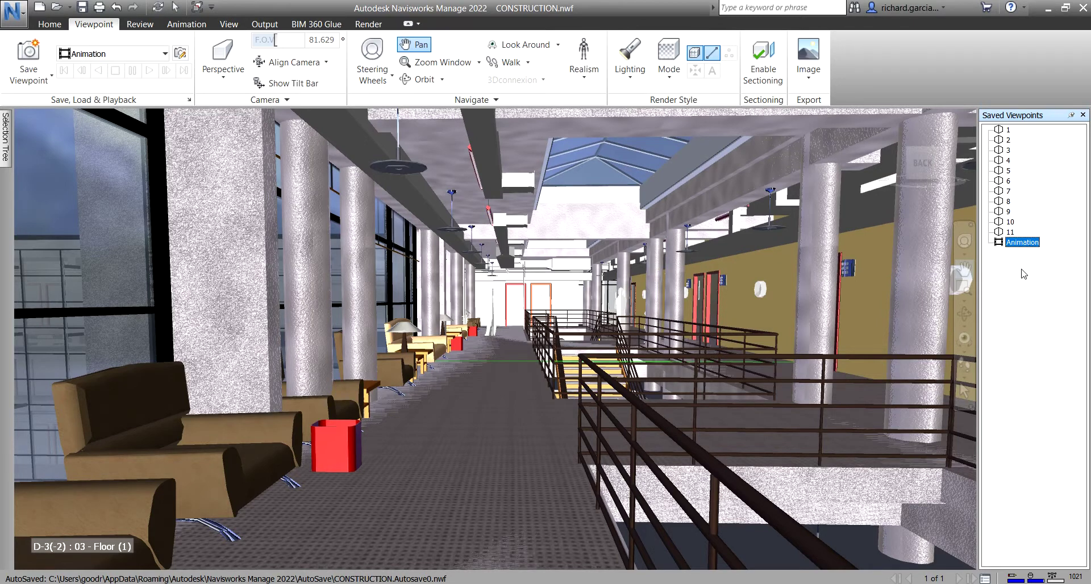
click(1023, 274)
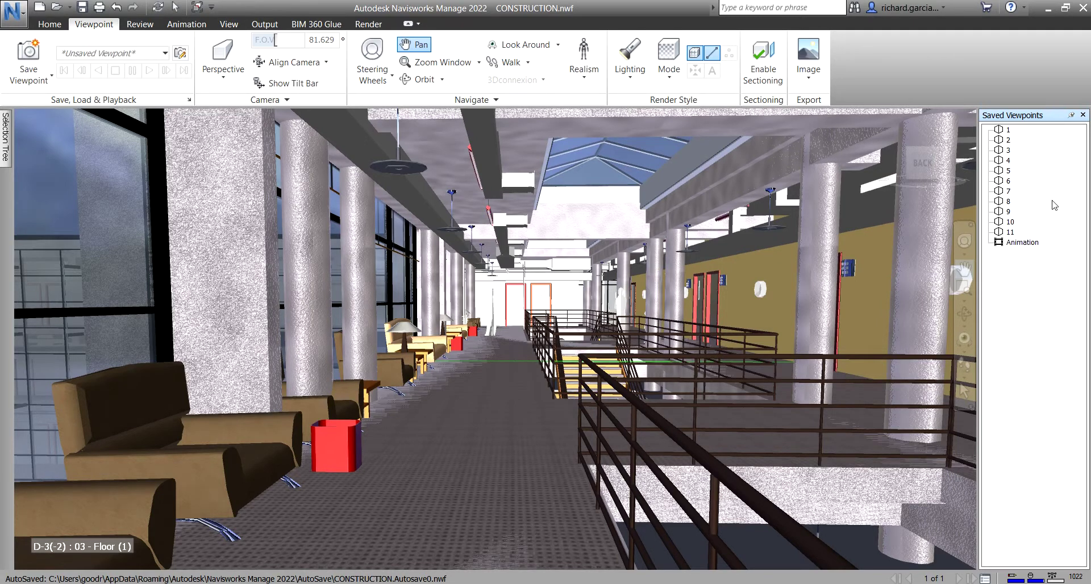
- Move viewpoints 1 and 2 below the animation in the saved viewpoints list, keeping them in numerical order
click(1008, 130)
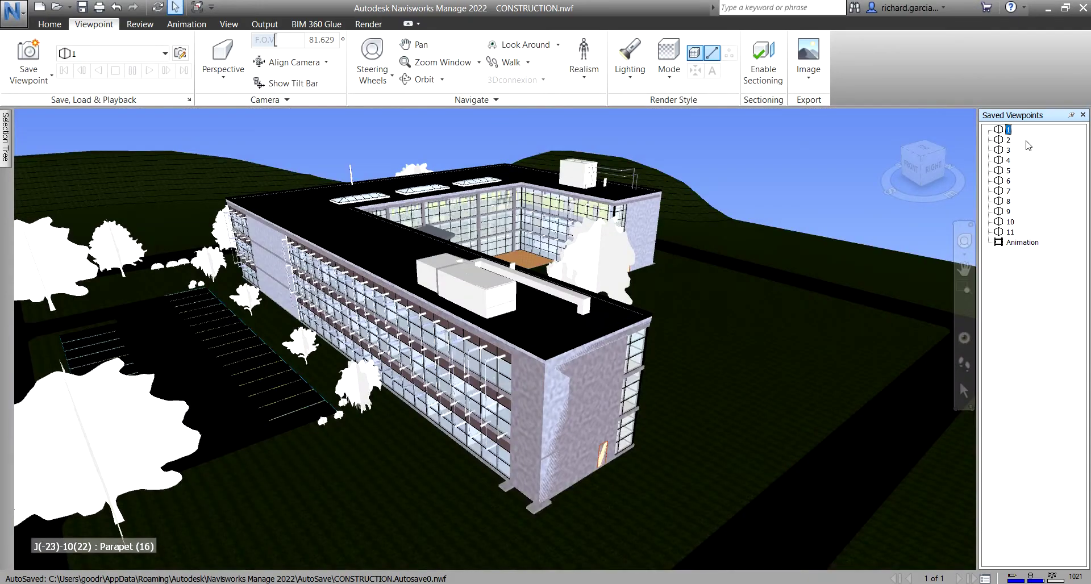
click(1008, 130)
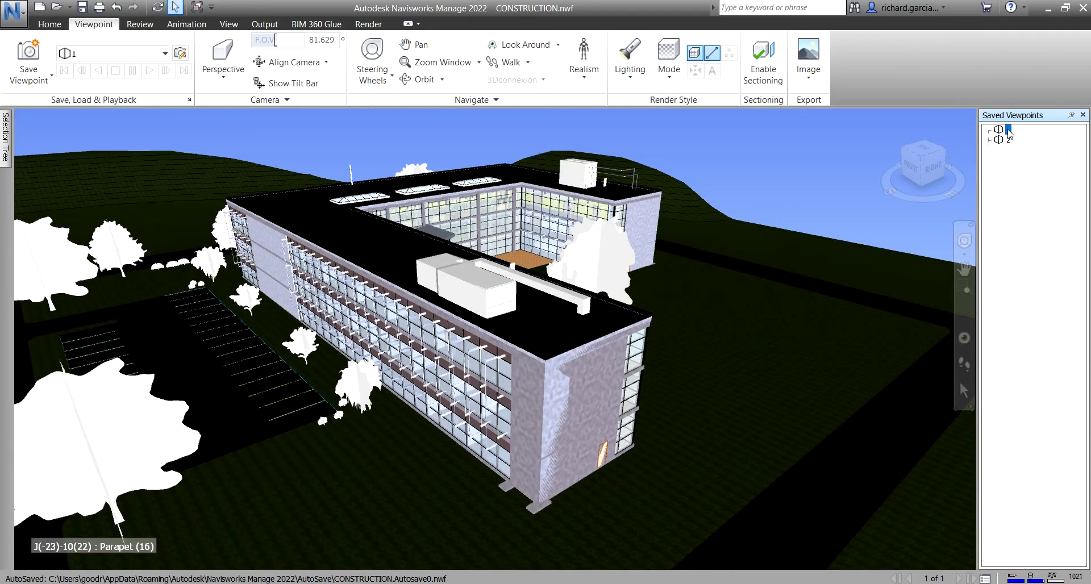
click(1004, 181)
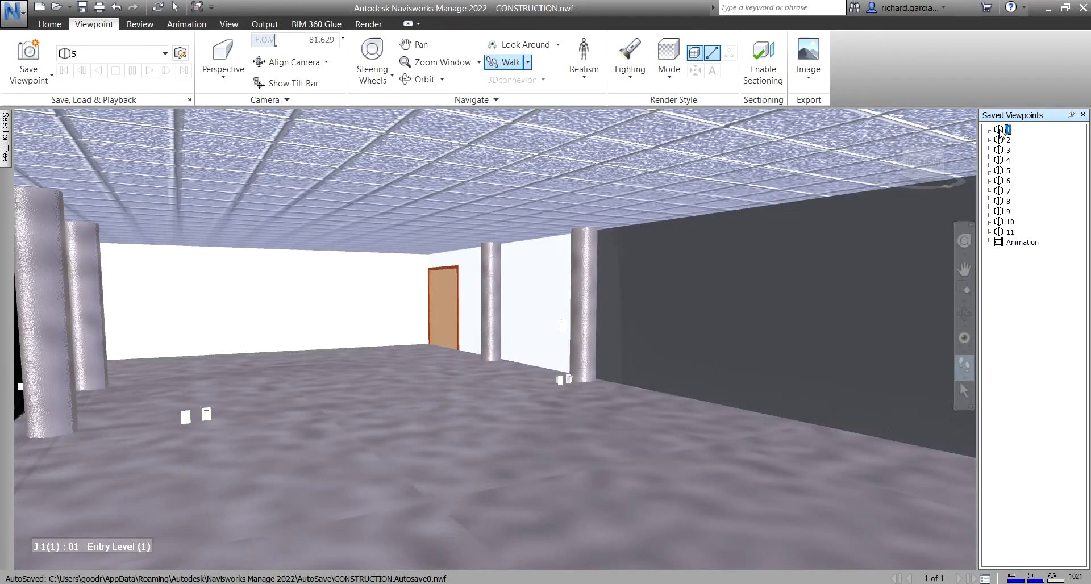
click(1002, 131)
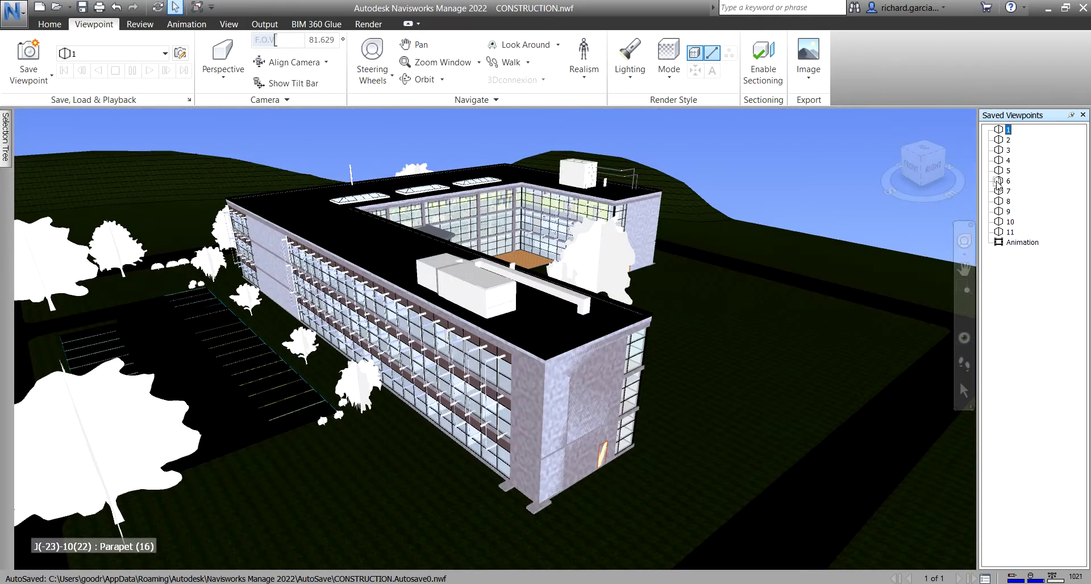
drag(1019, 252, 1013, 263)
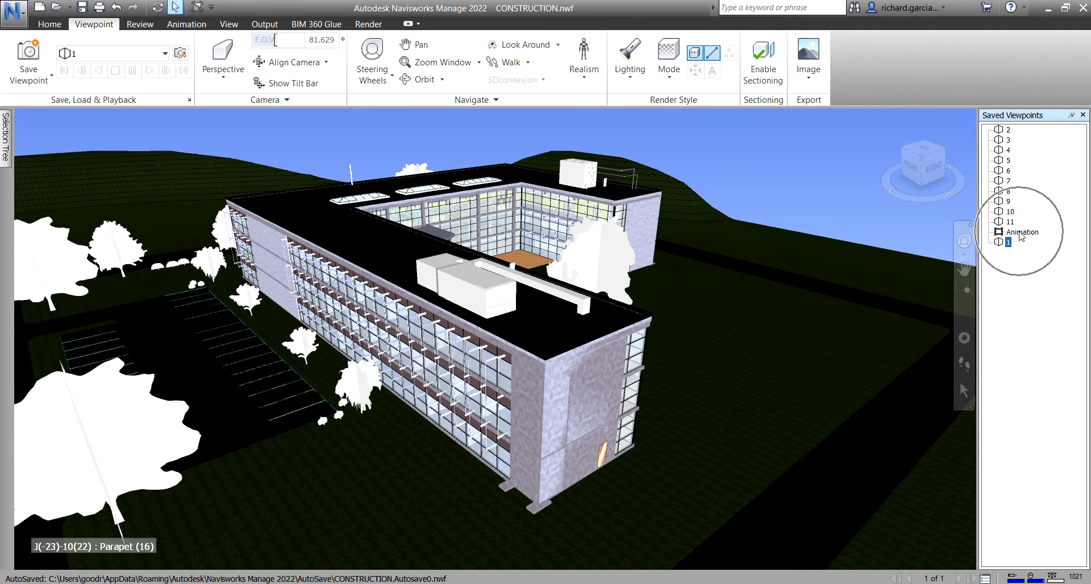
drag(1001, 137, 1006, 267)
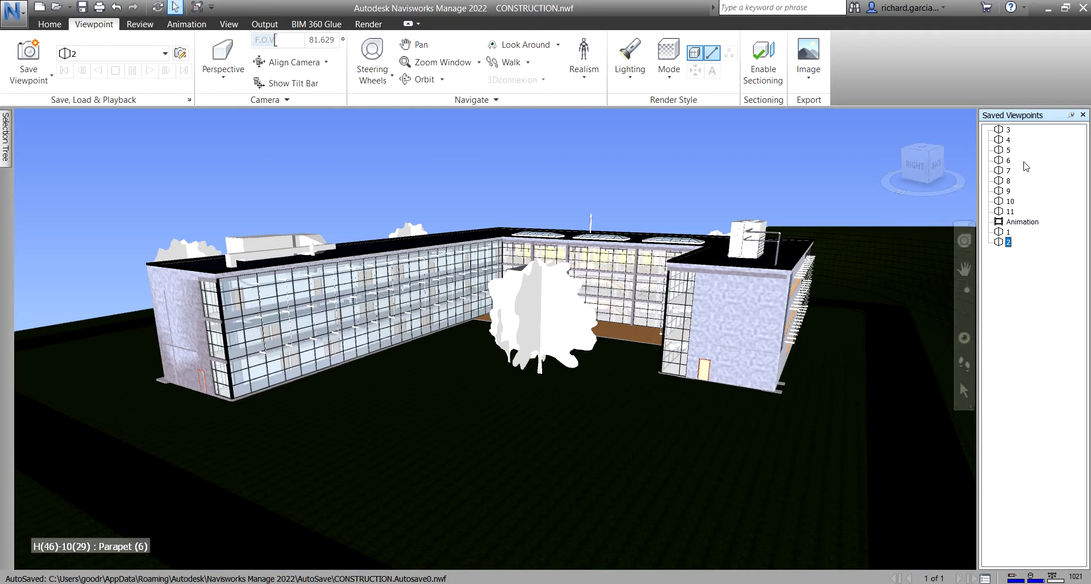
- Move viewpoints 3 through 11 together below the animation, placing them after viewpoint 2
click(1003, 130)
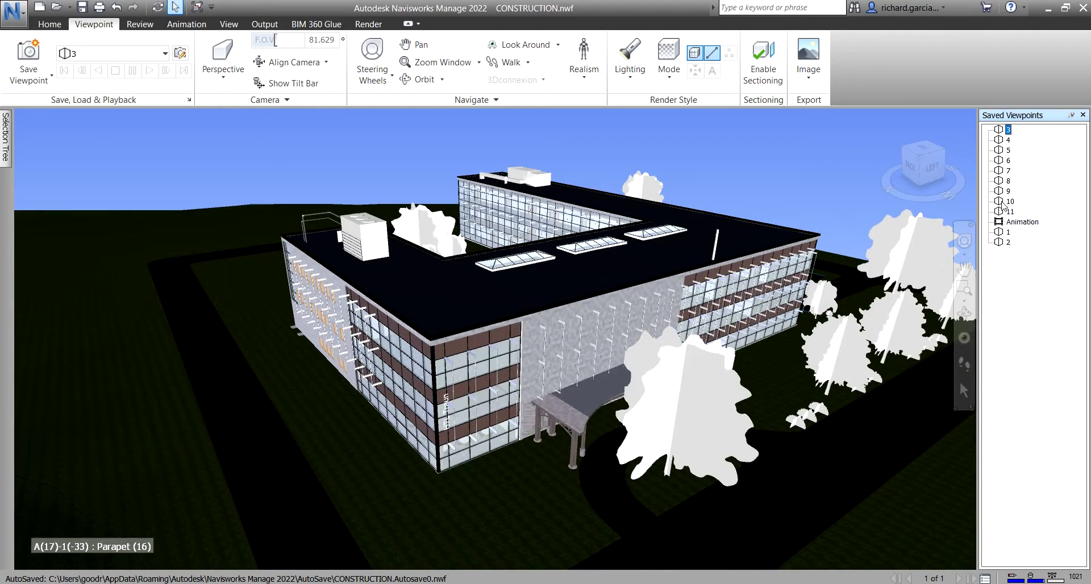
shift+click(1001, 213)
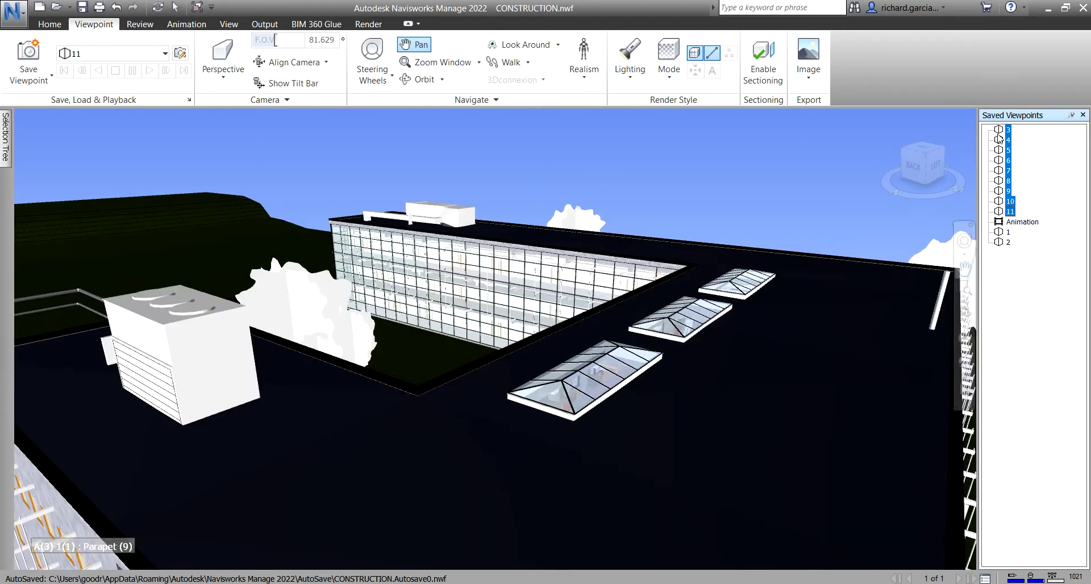
drag(1002, 133, 1000, 264)
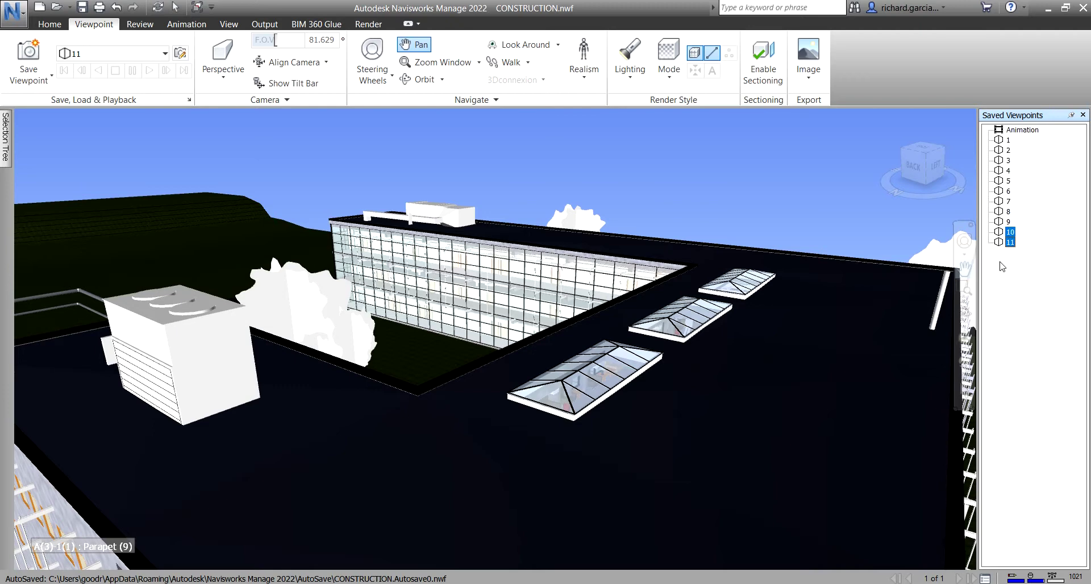
- Select the animation and check the list of saved viewpoints available as the current viewpoint
click(1020, 130)
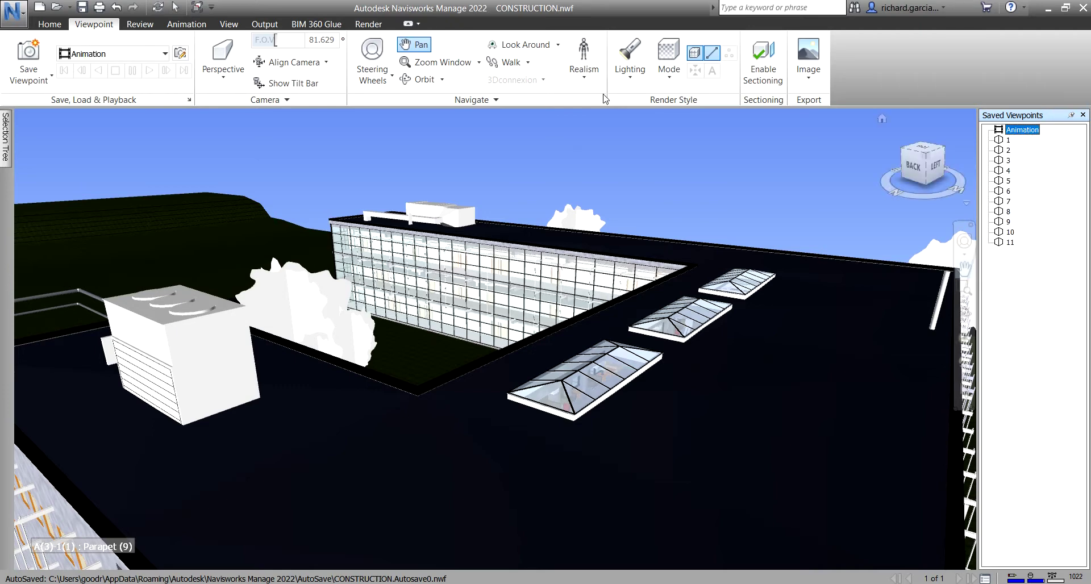
click(98, 26)
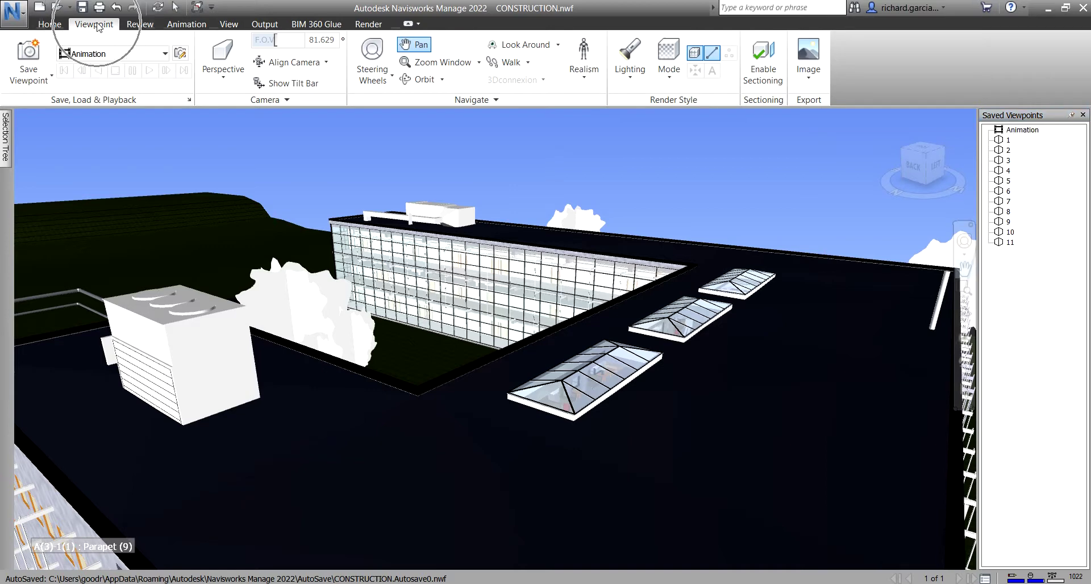
click(100, 55)
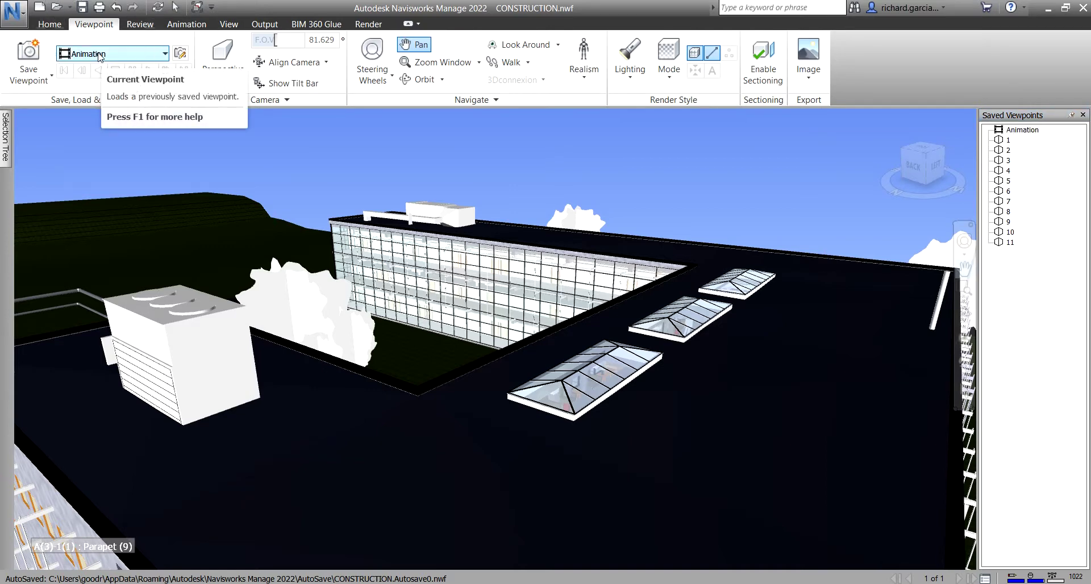
click(165, 55)
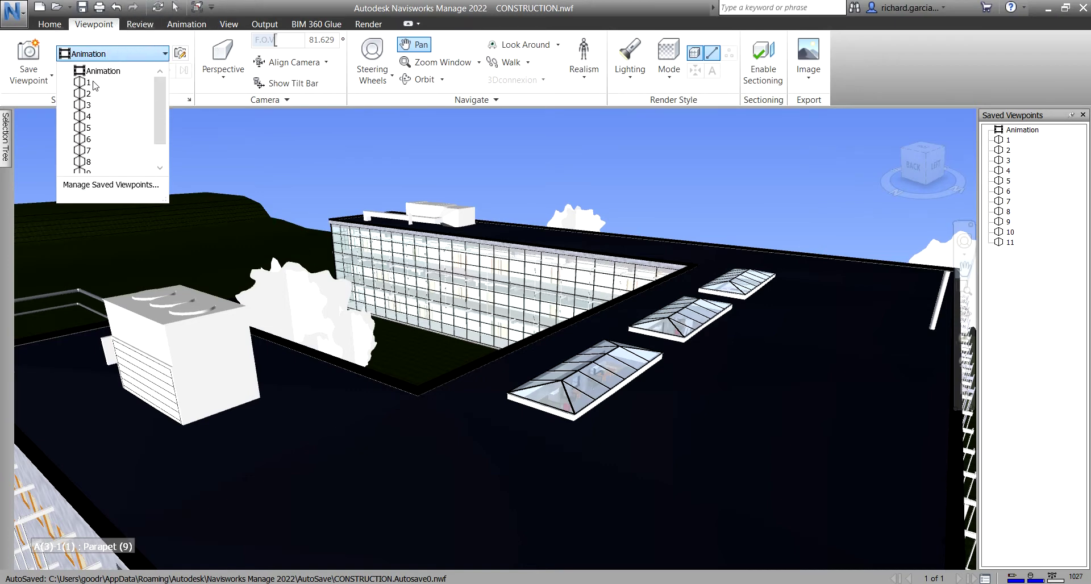
click(244, 5)
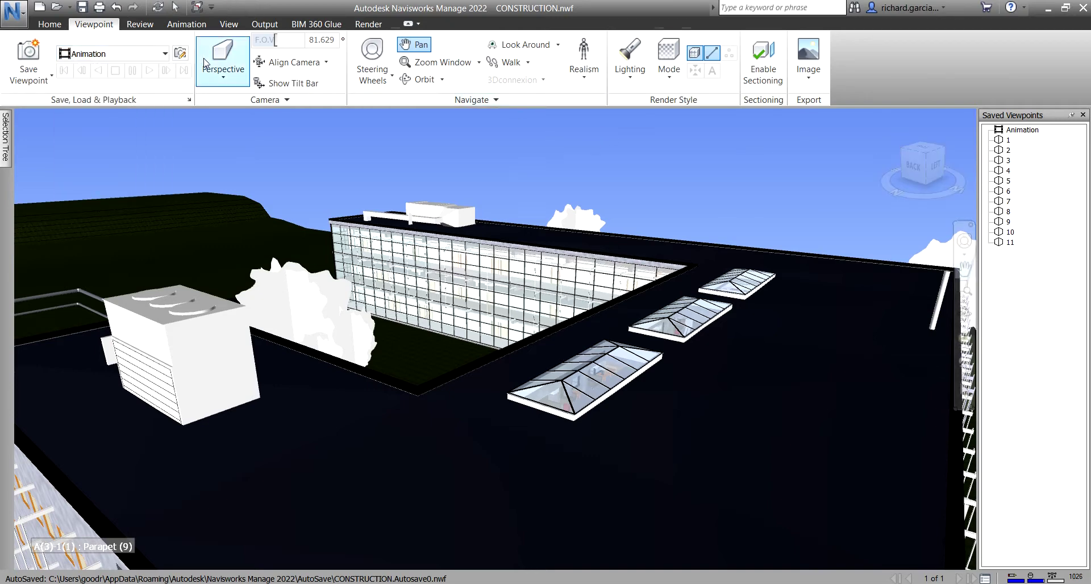
- Choose the animation as the playback source and check whether its playback controls are available
click(1014, 131)
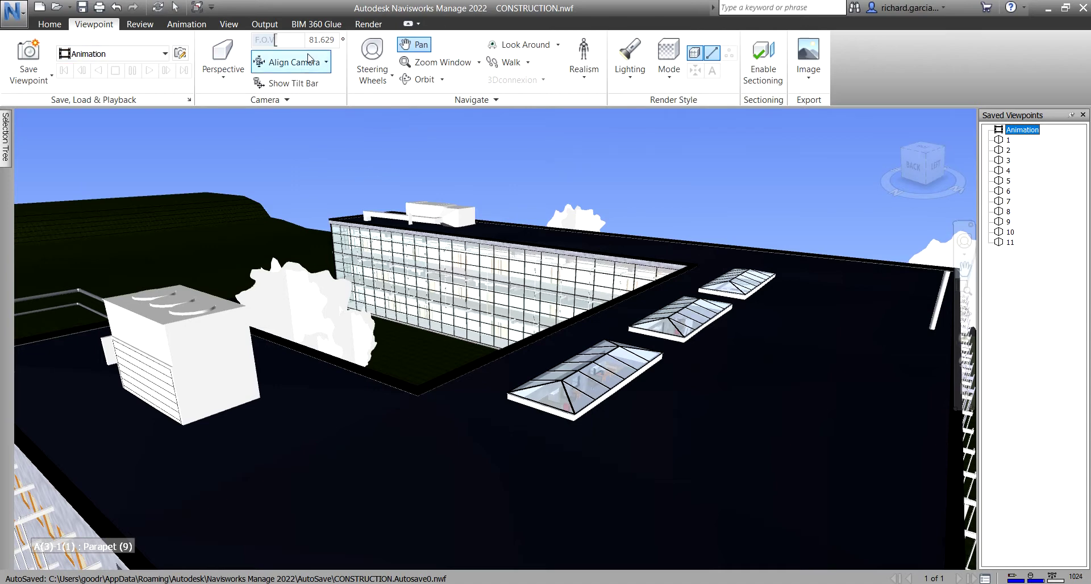
click(187, 24)
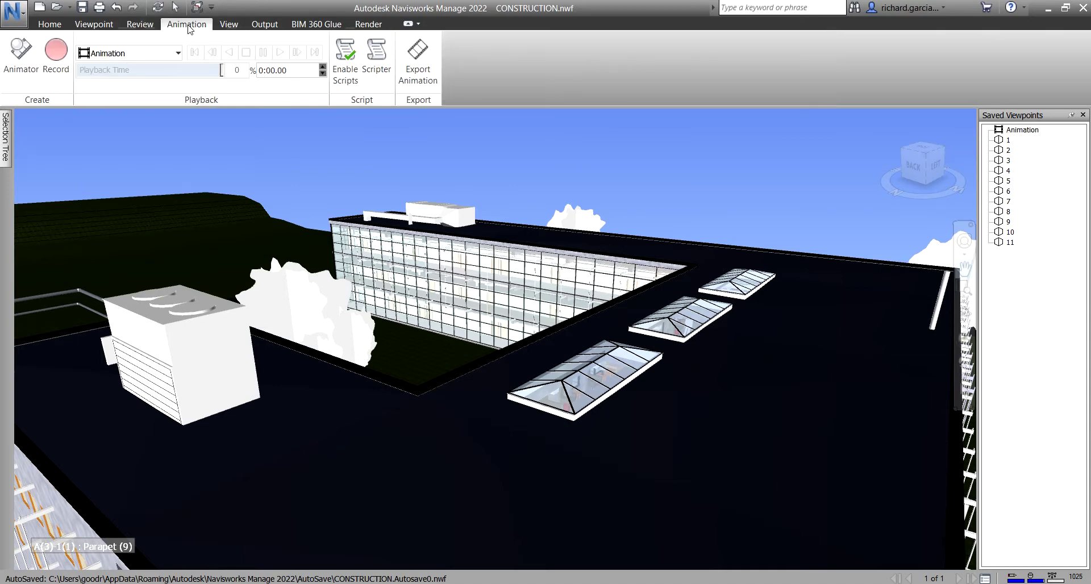
click(110, 59)
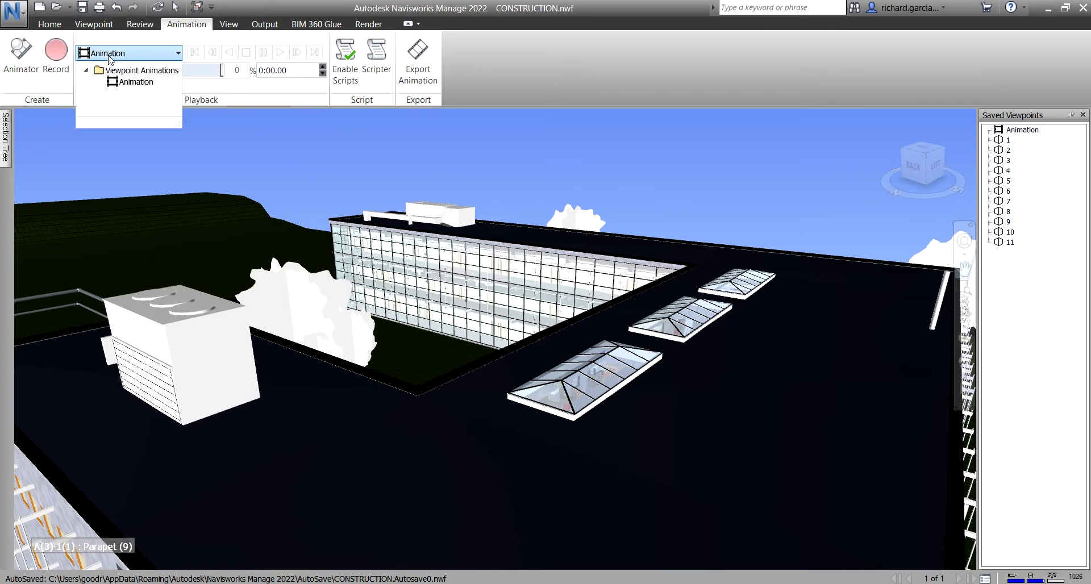
click(135, 82)
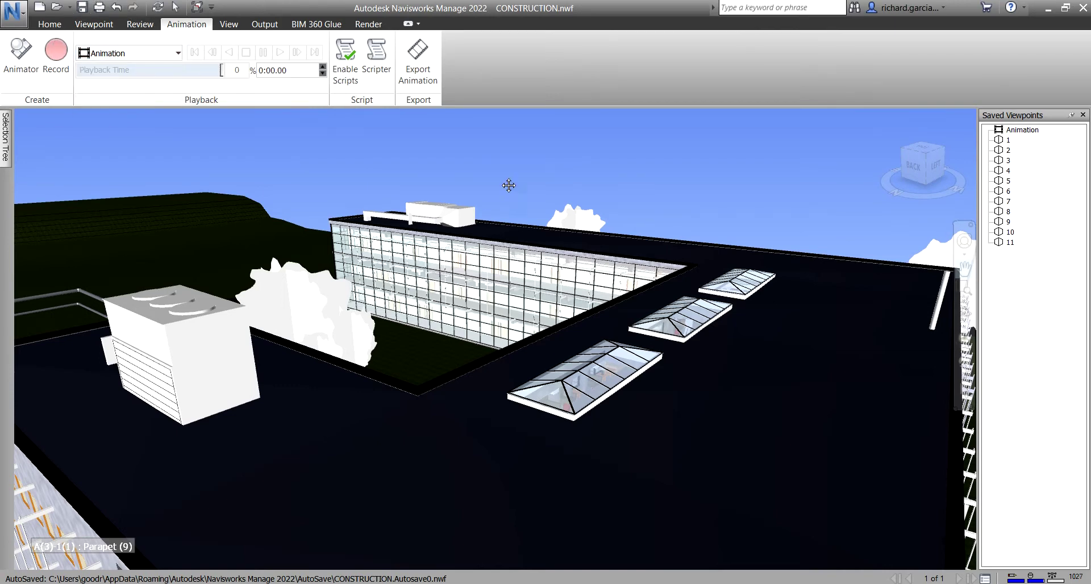
scroll(643, 236, down, 4)
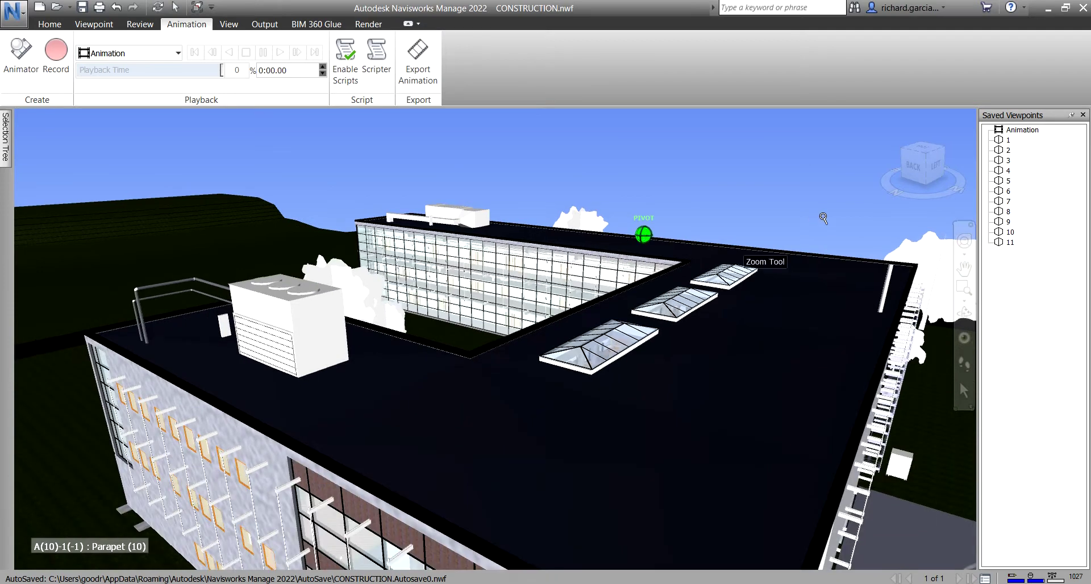
click(1033, 131)
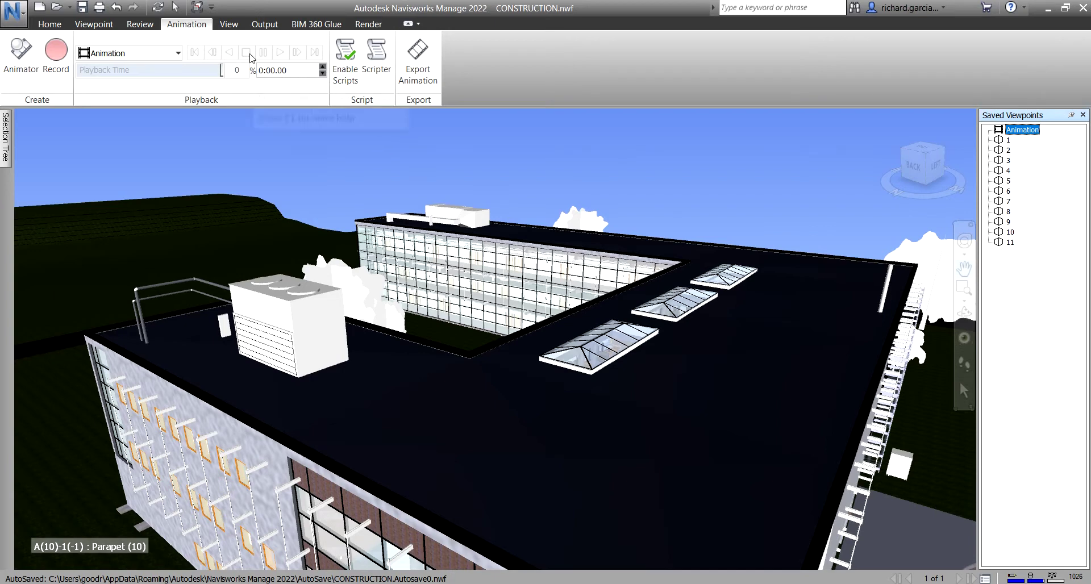
- Nest viewpoints 1 through 11 inside the animation in numerical order, and select the animation
click(1009, 141)
shift+click(1010, 242)
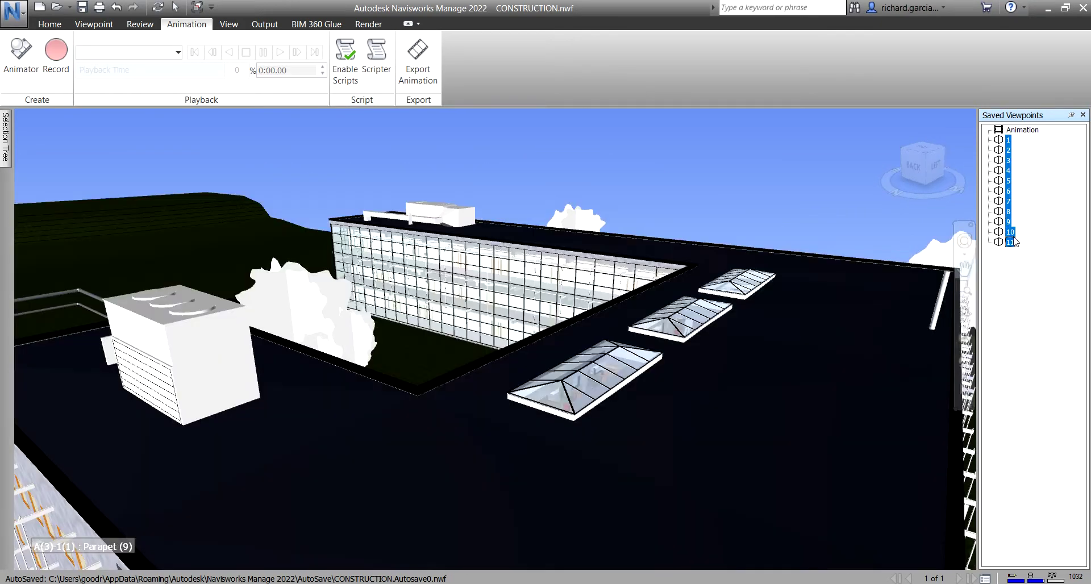
drag(1008, 143, 1019, 134)
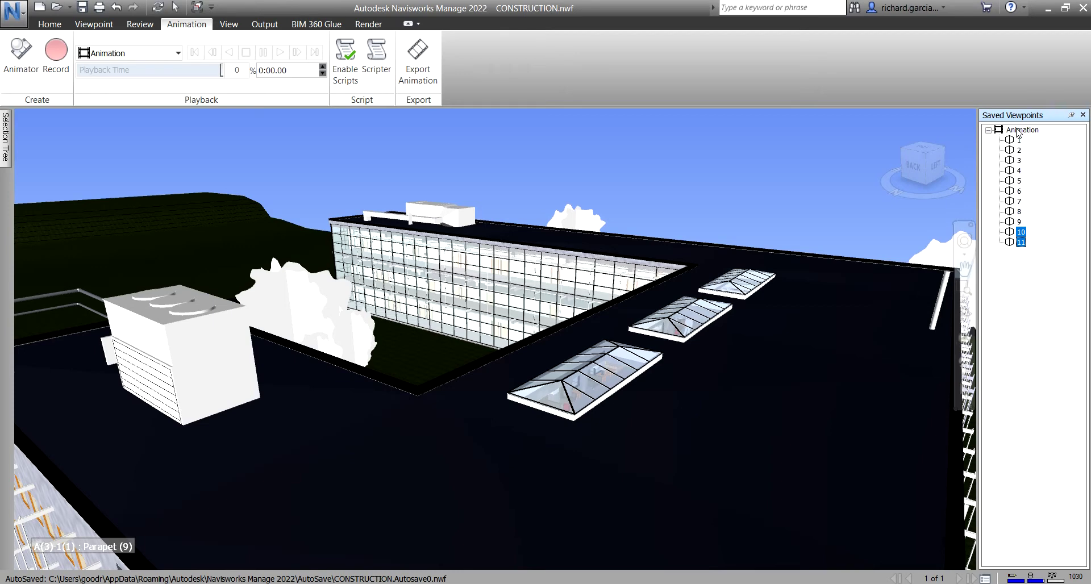
click(1019, 130)
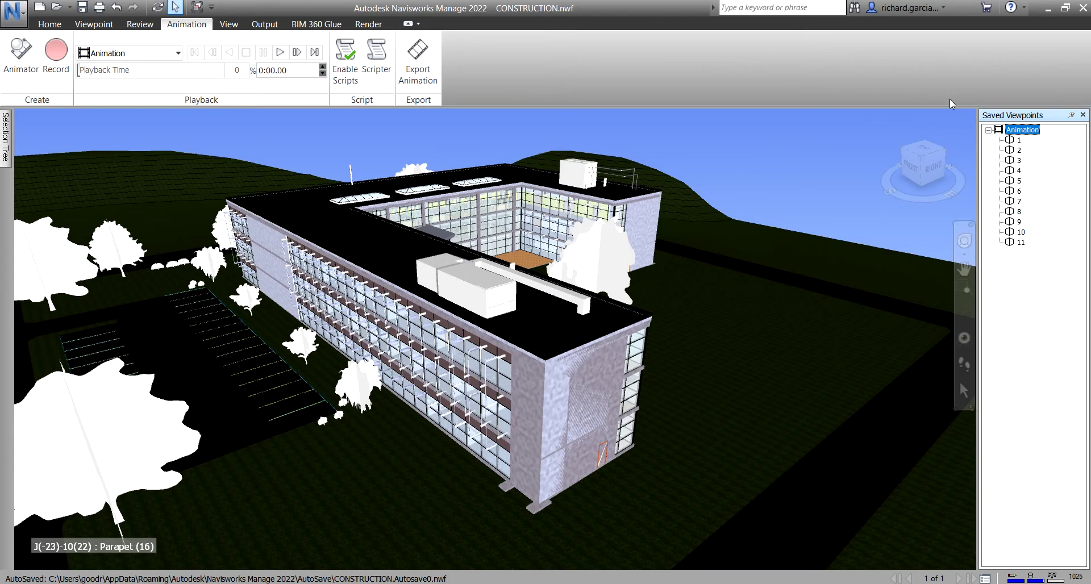
- Select viewpoints 1 through 11 under the animation and drop them onto it again
click(1015, 141)
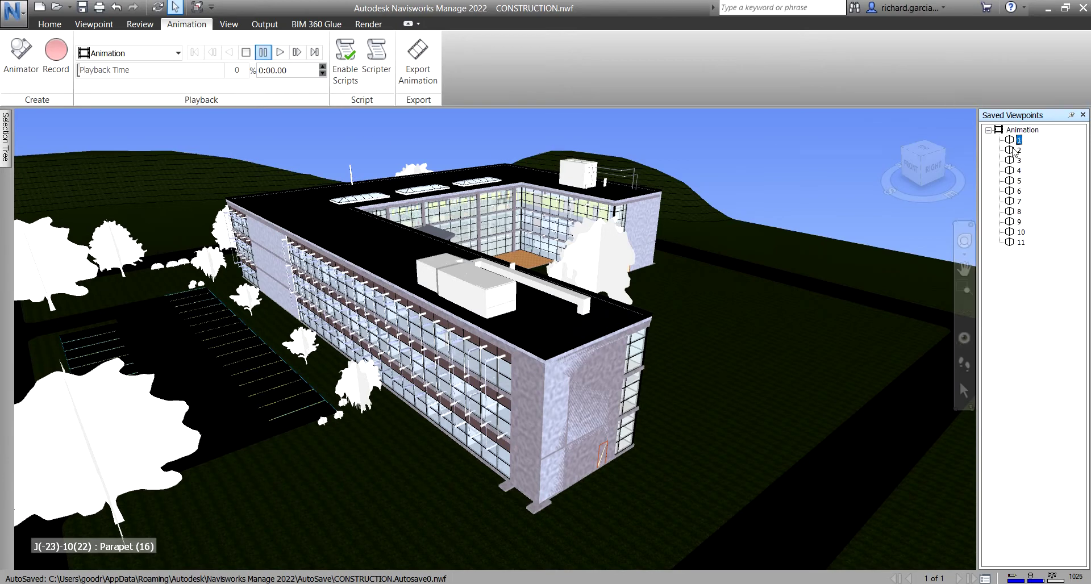
shift+click(1020, 242)
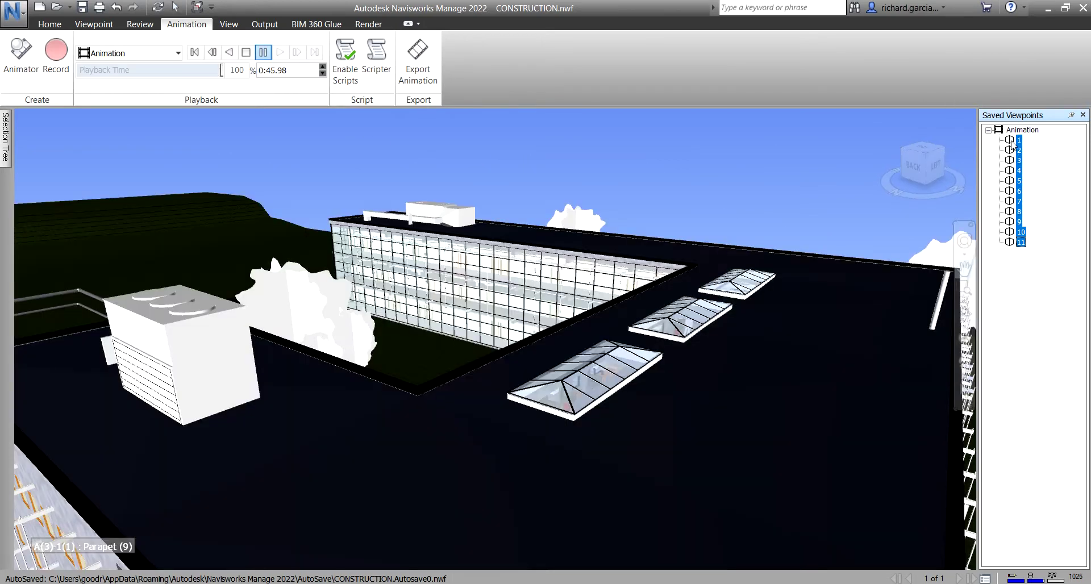
drag(1027, 136, 1022, 136)
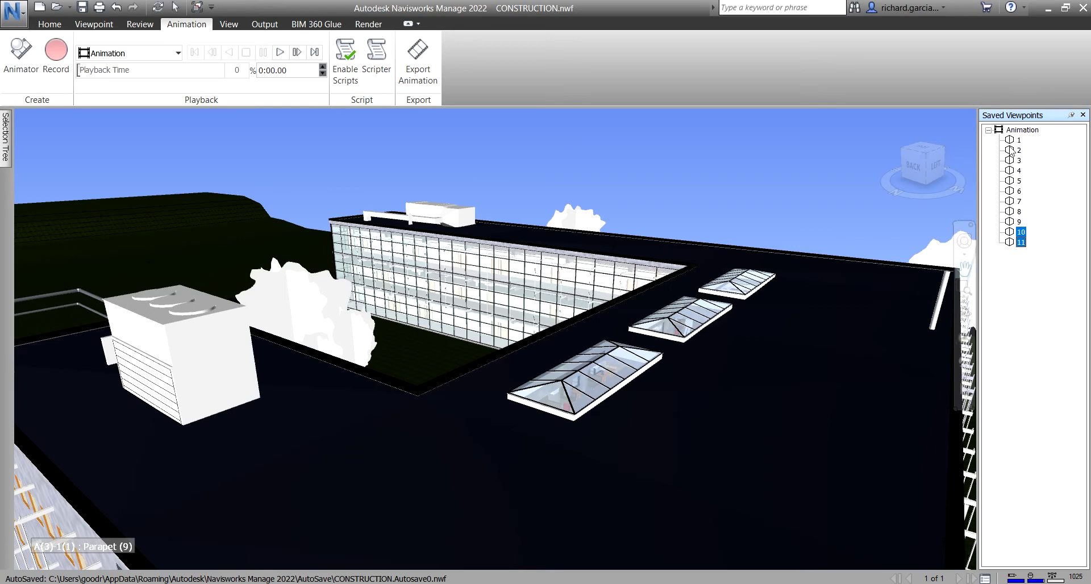
- Select the animation from the saved viewpoints and play it from start to end
click(1031, 316)
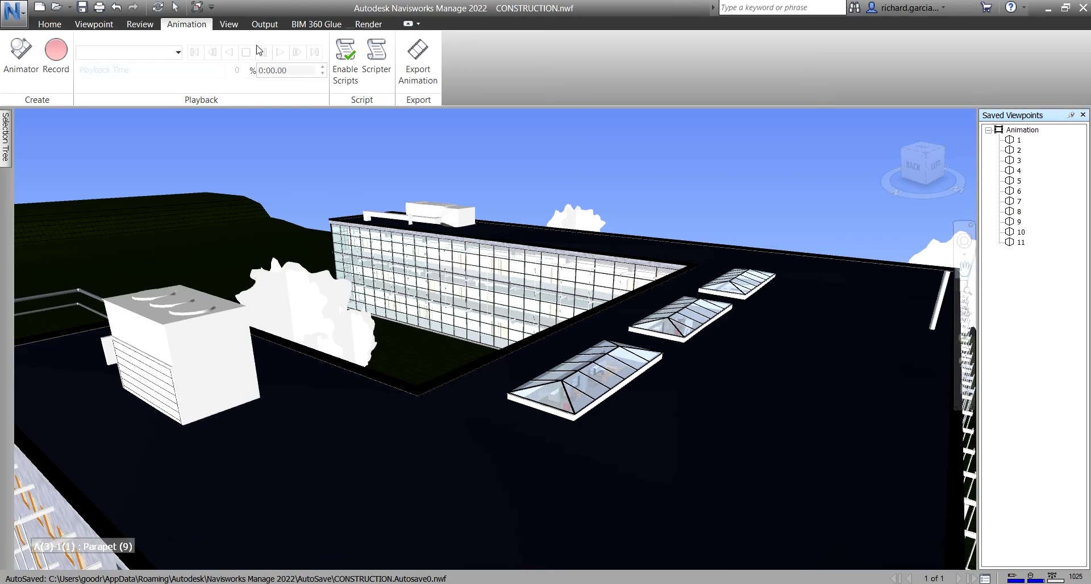
click(171, 52)
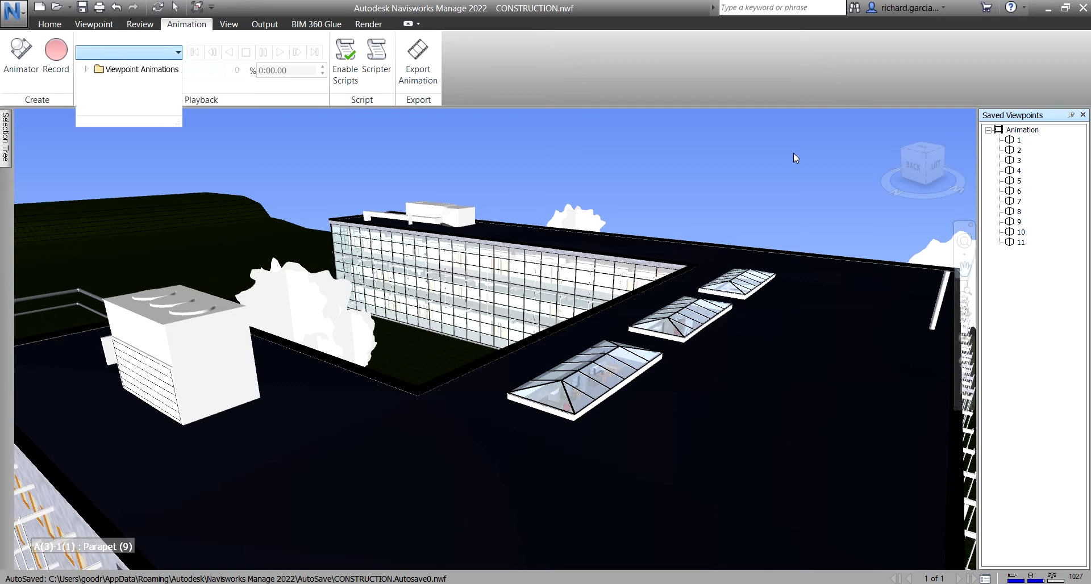
click(1022, 130)
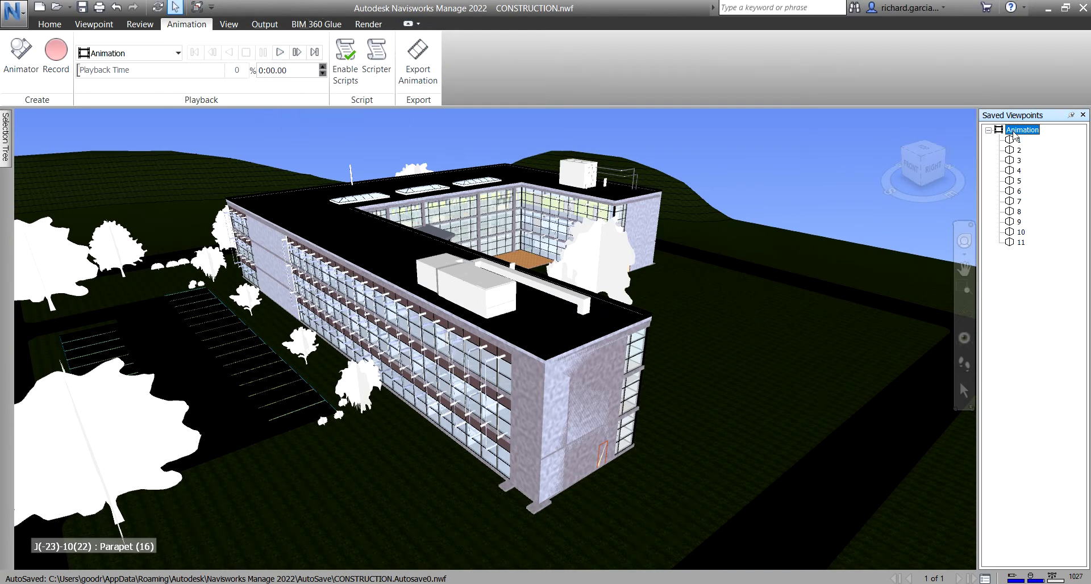
click(280, 53)
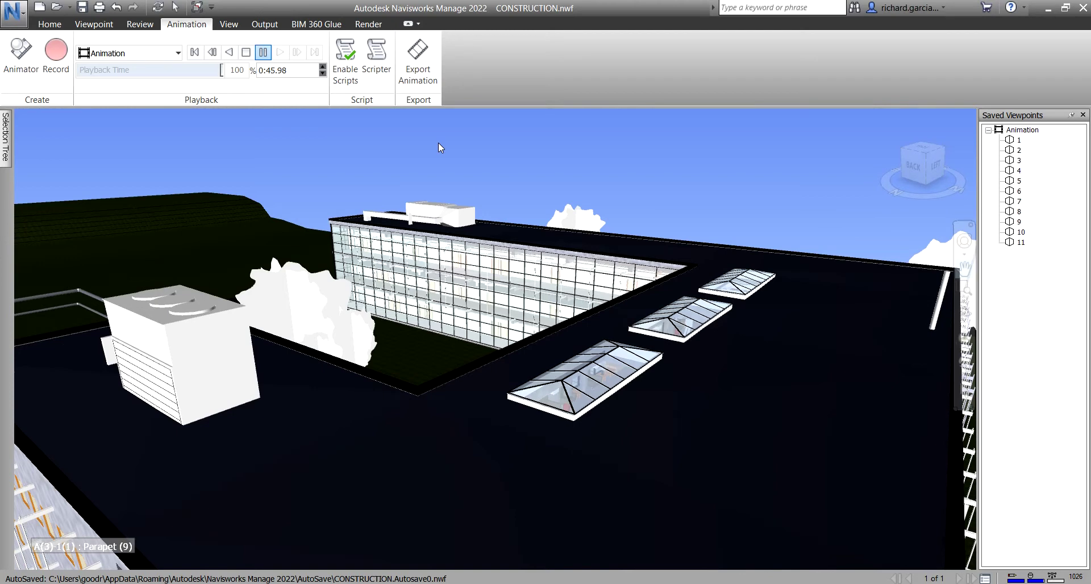
- Open the animation's edit settings and set its duration to 120
click(1022, 131)
click(1022, 131)
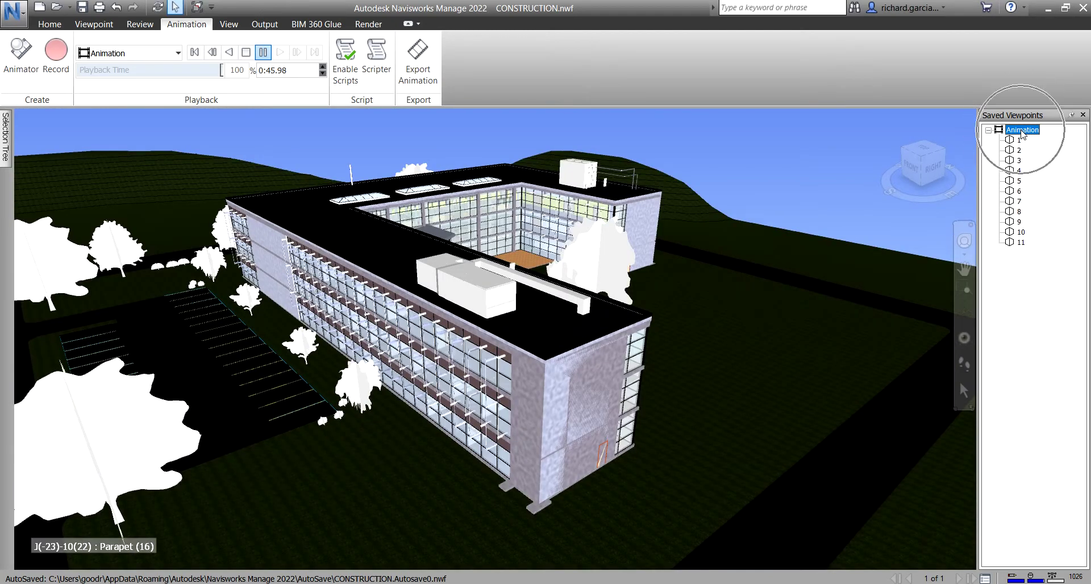
click(1022, 131)
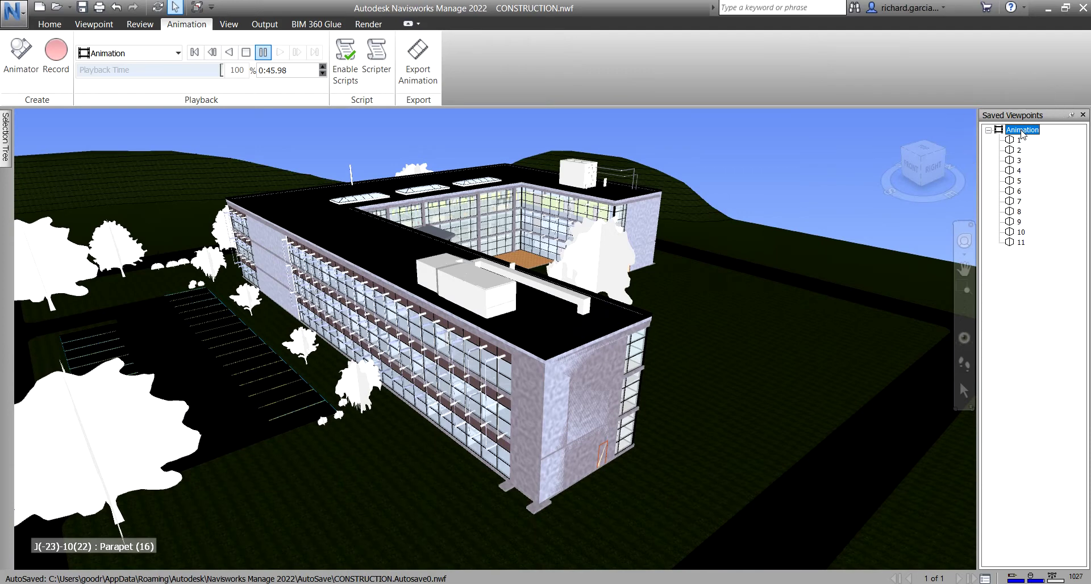
click(1022, 131)
right_click(1022, 130)
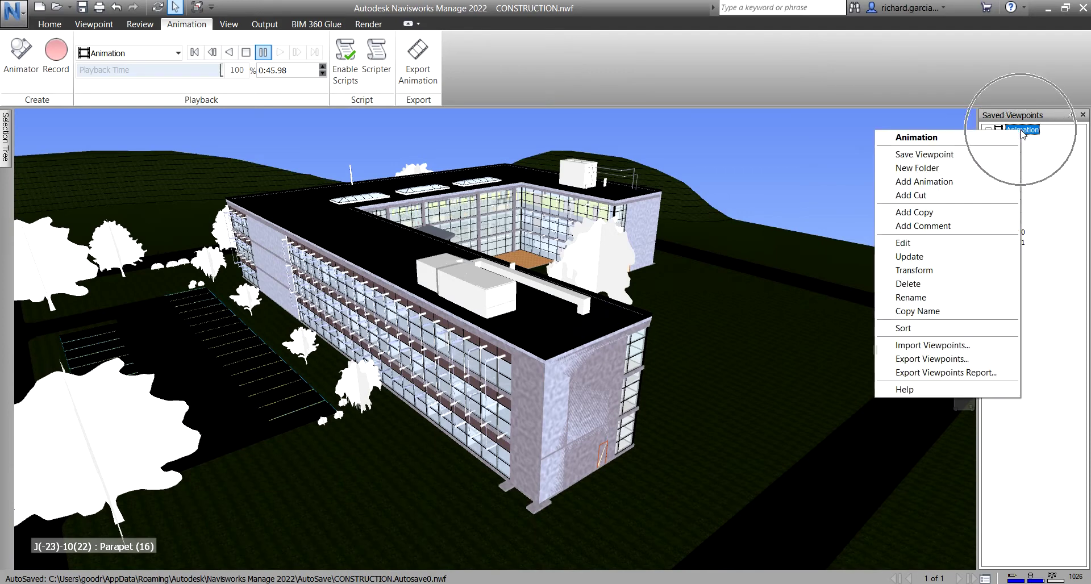
click(917, 244)
click(917, 243)
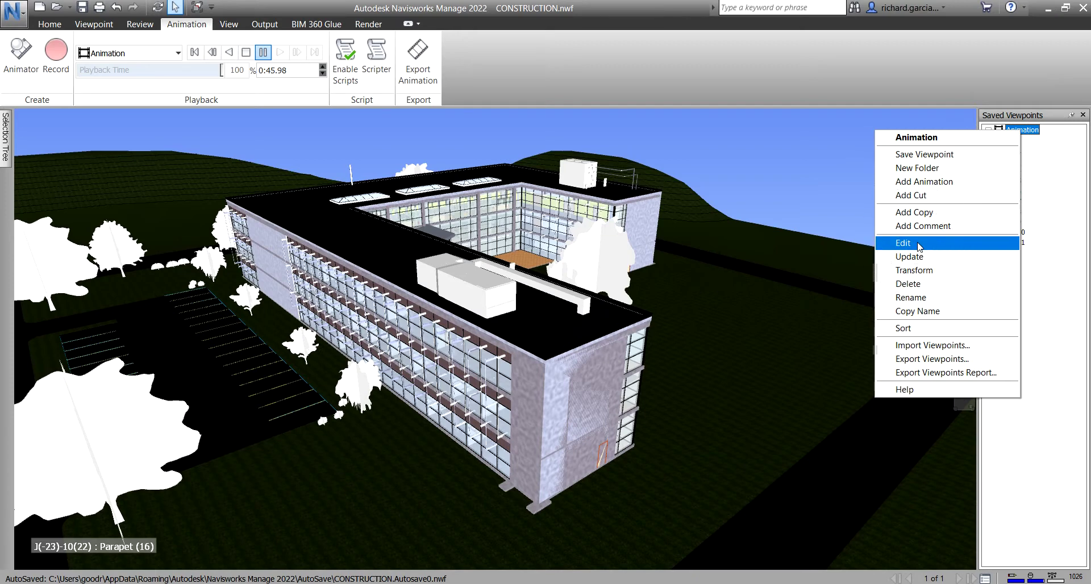
click(917, 242)
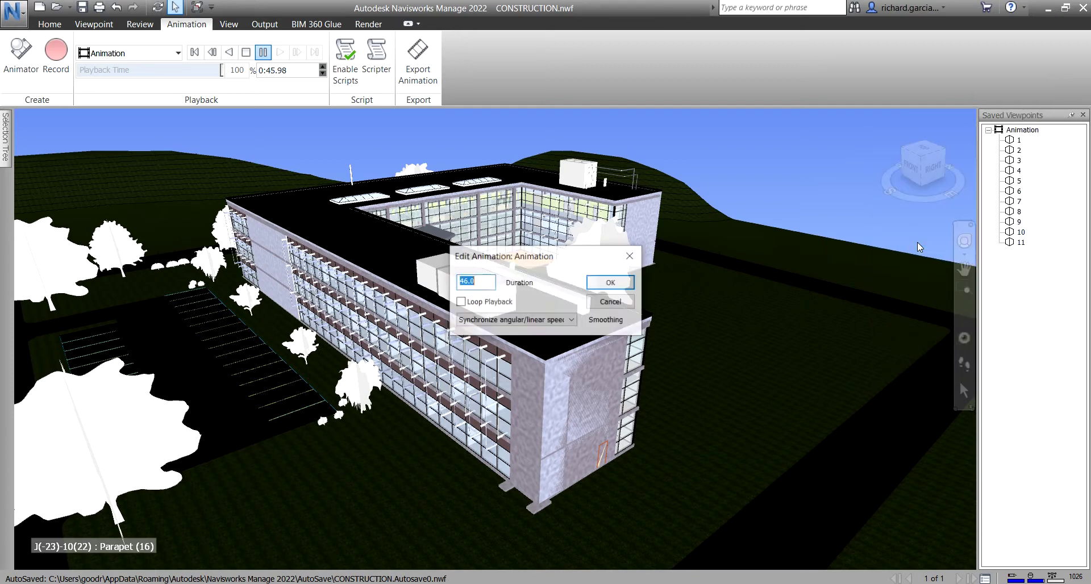
double_click(478, 282)
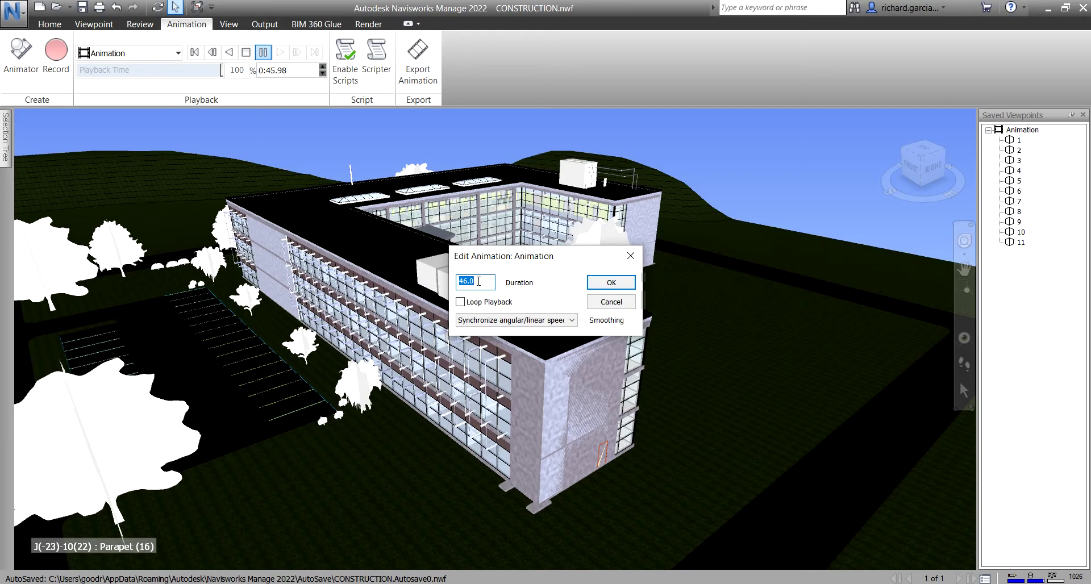
drag(479, 280, 453, 280)
text(120)
- Enable loop playback for the animation, set its duration to 60, and apply the settings
click(461, 302)
click(480, 282)
drag(480, 282, 461, 283)
text(60)
click(465, 305)
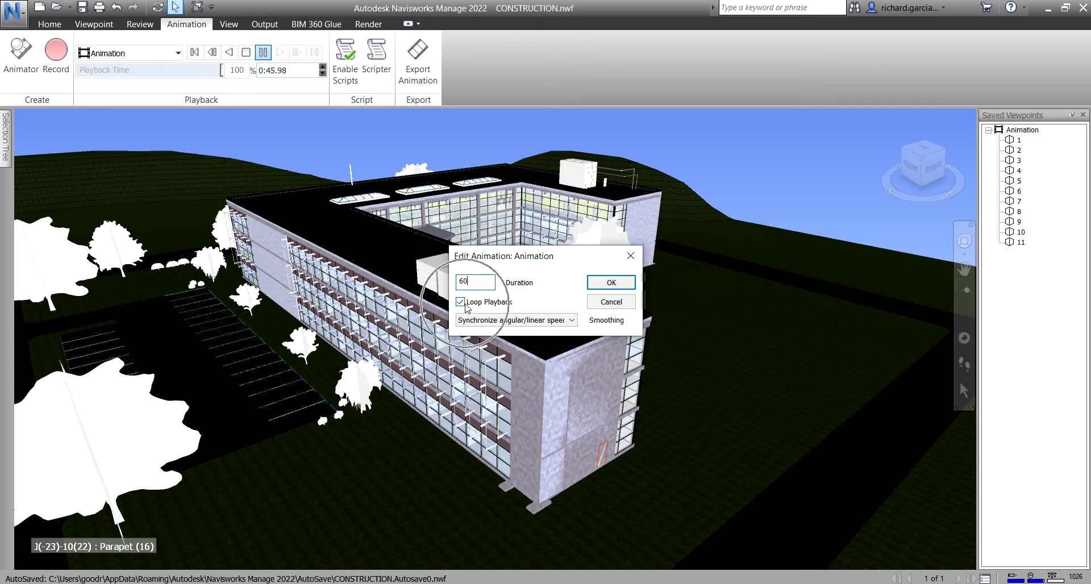
click(594, 284)
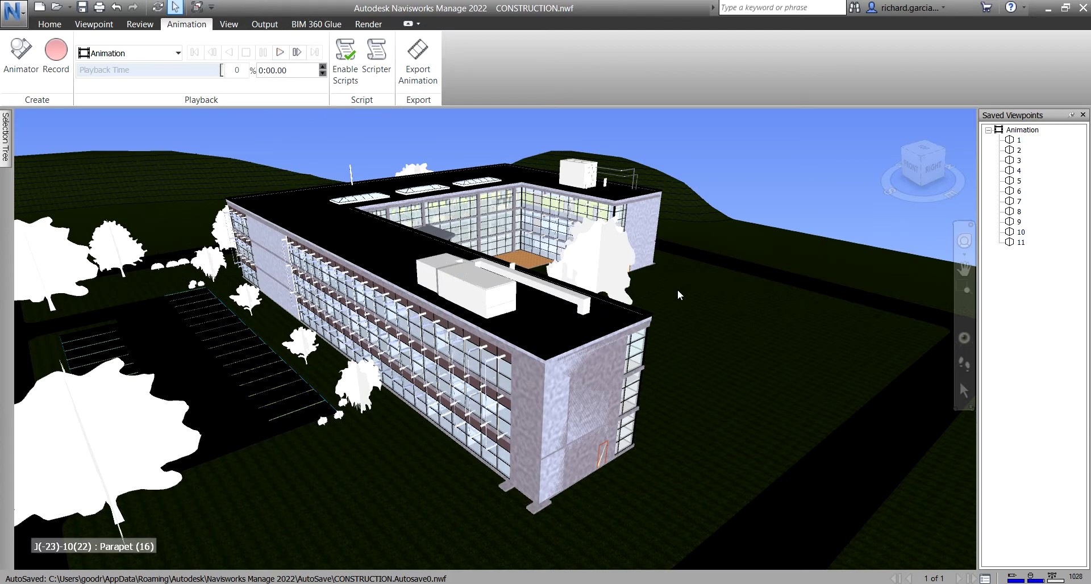
- Open the animation export settings and review the renderer choices for the current animation, keeping Autodesk
click(1011, 116)
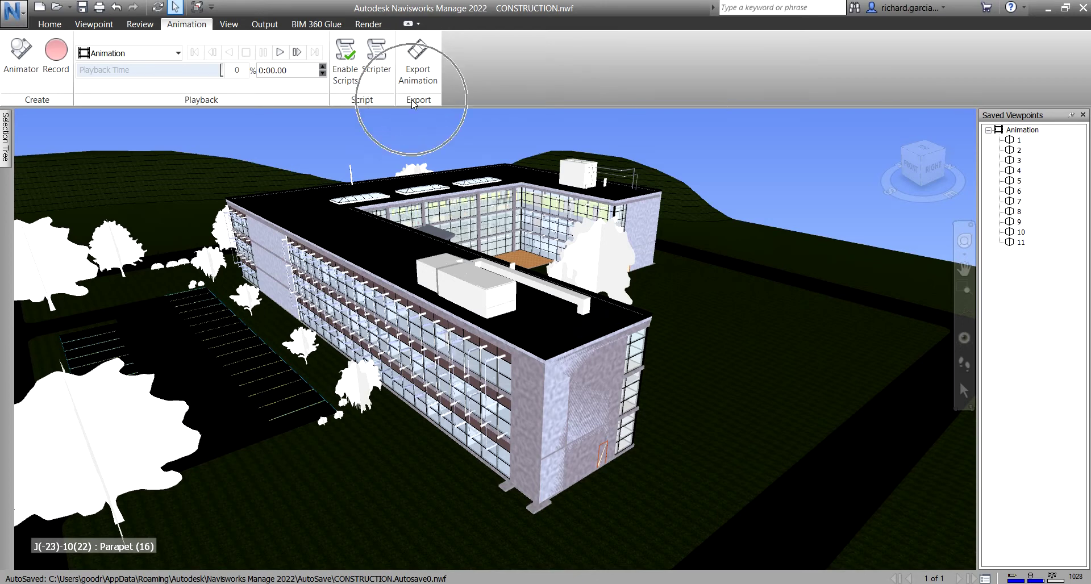
click(414, 61)
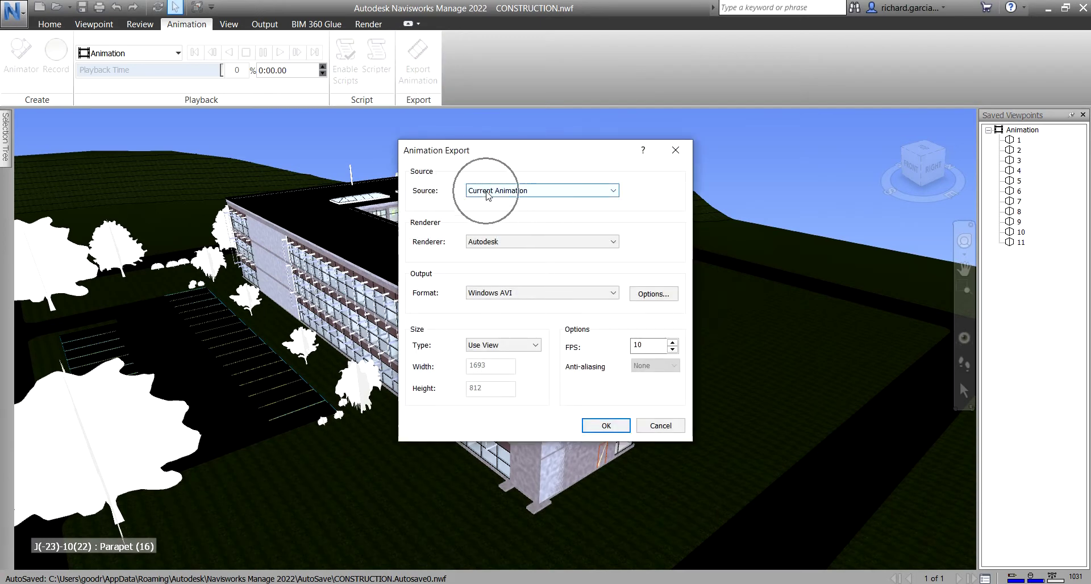
click(487, 243)
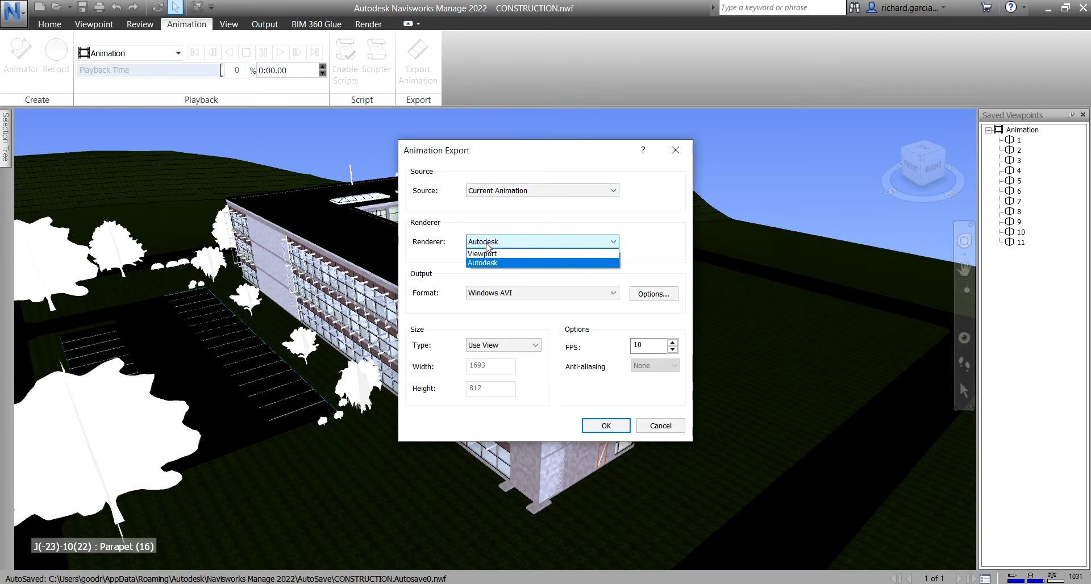
click(487, 243)
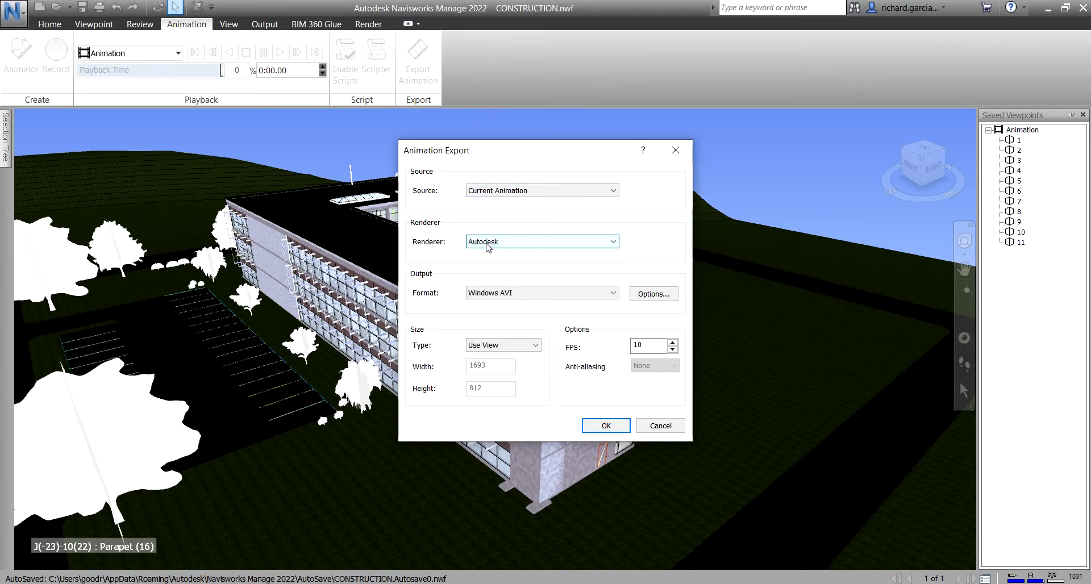
click(487, 243)
click(487, 243)
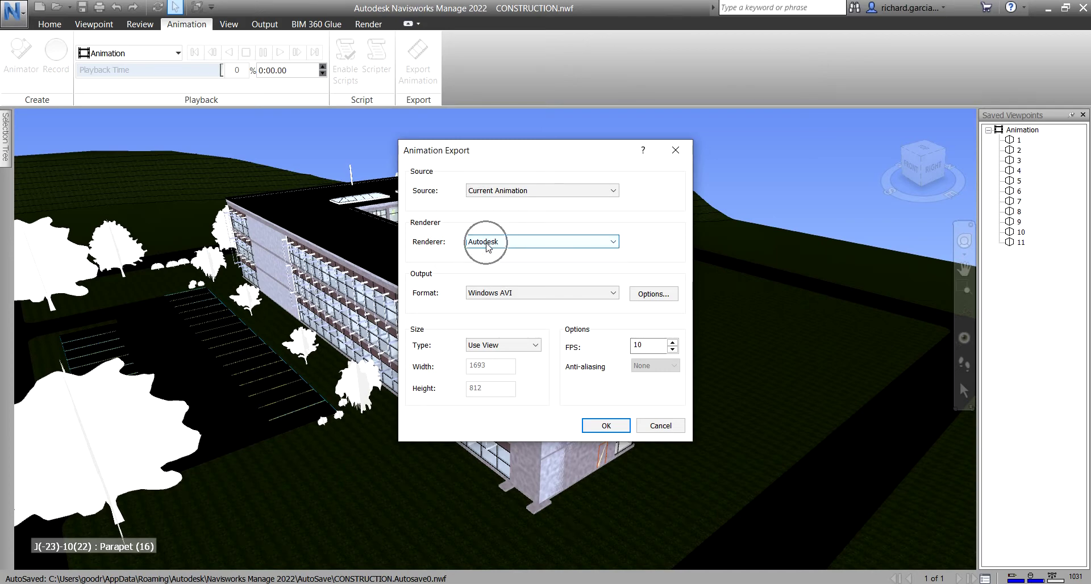
- Review the export output formats and frame rate, keeping Windows AVI and 10 FPS, and close the settings without exporting
click(510, 294)
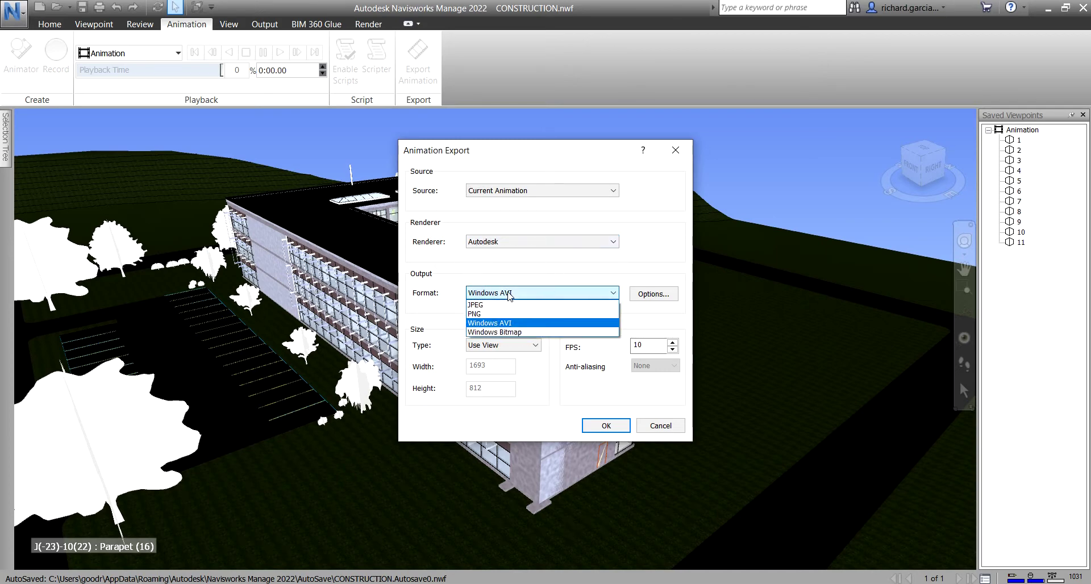
click(492, 324)
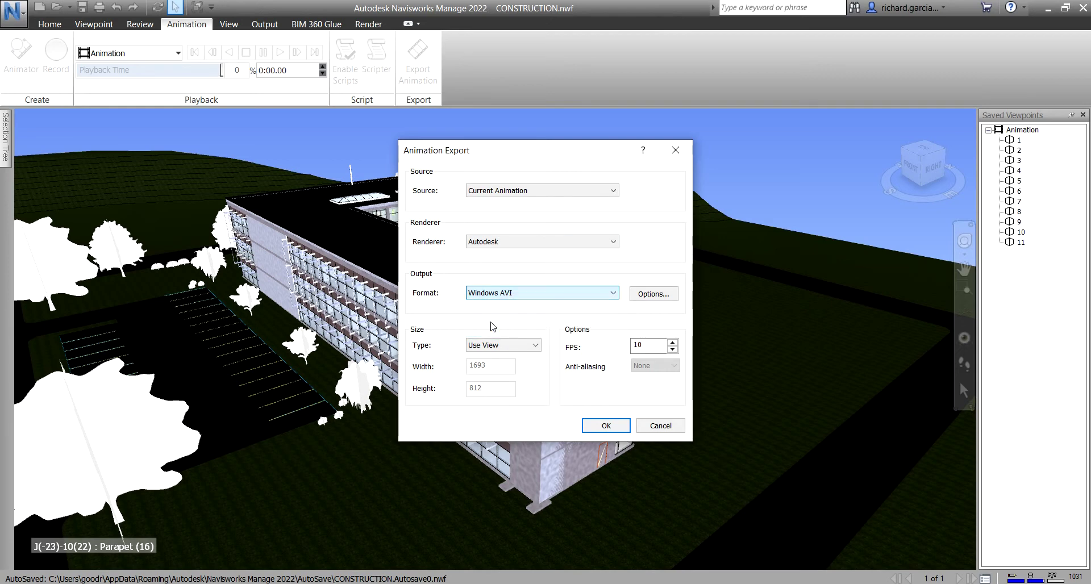
click(648, 345)
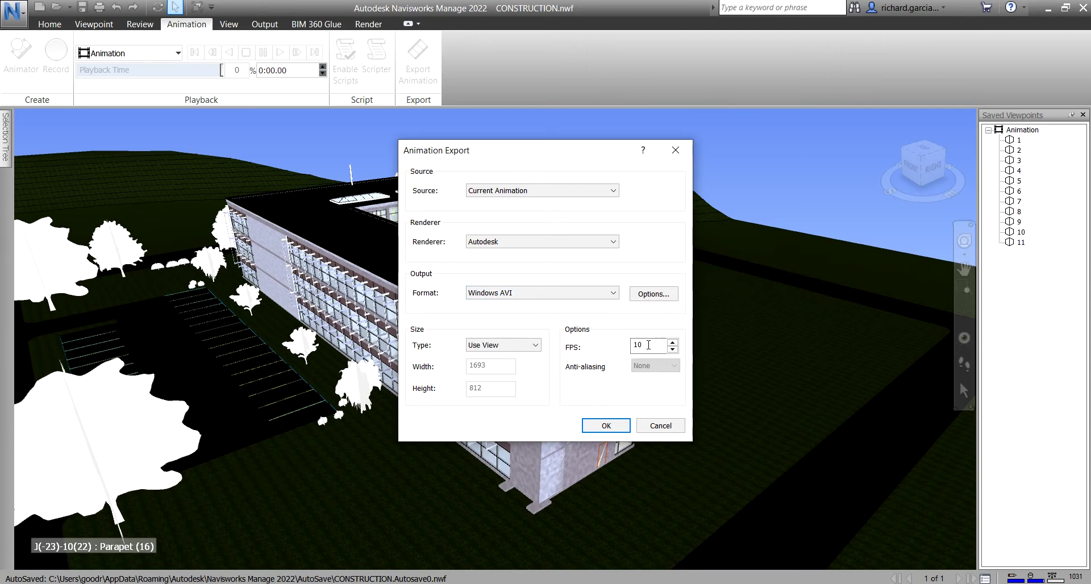
click(649, 344)
click(433, 154)
click(603, 427)
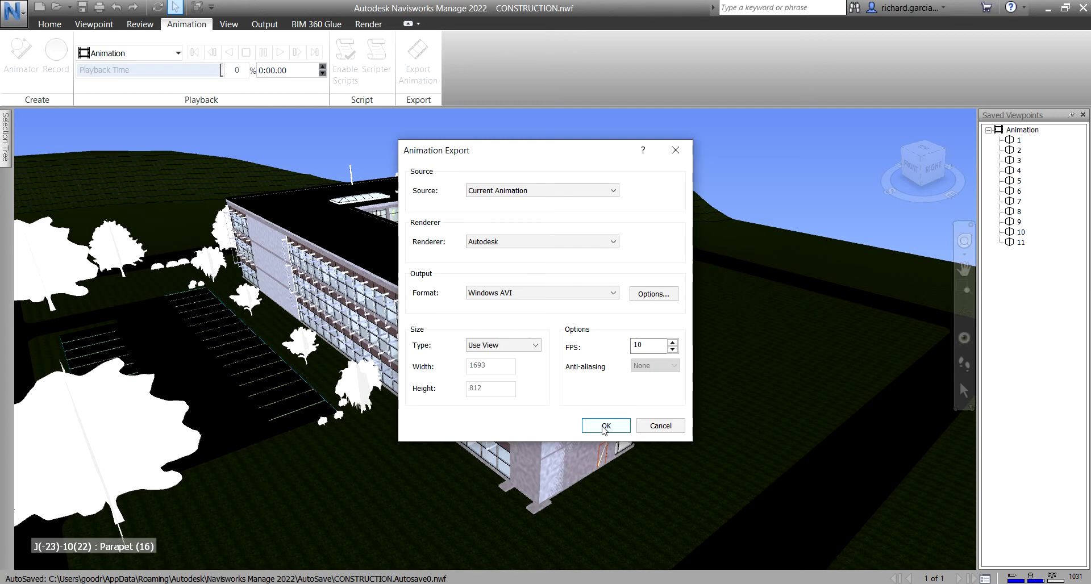
click(674, 429)
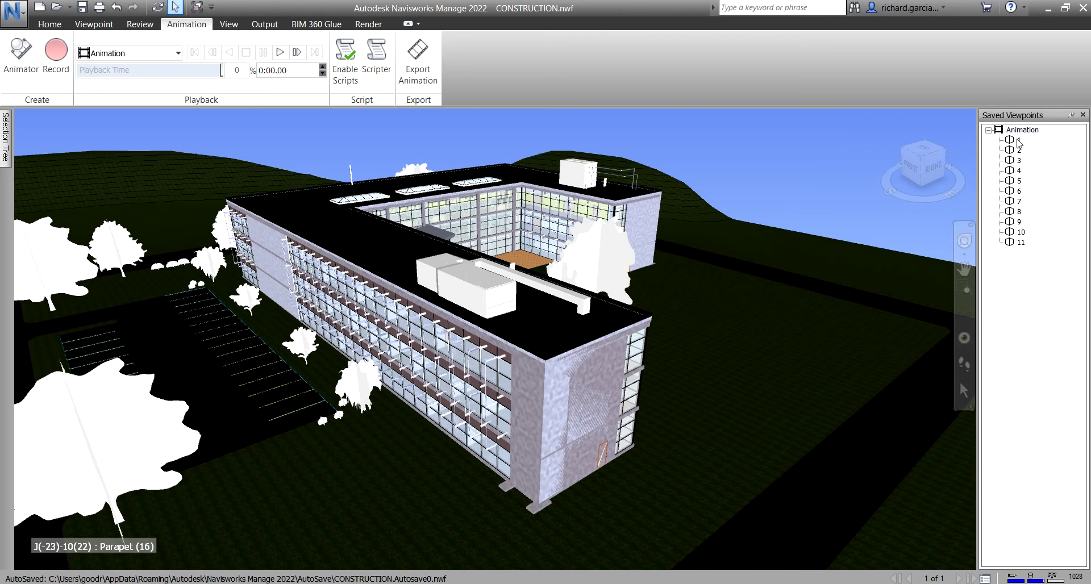
- Select the animation in the saved viewpoints and start its export
click(1026, 131)
click(421, 62)
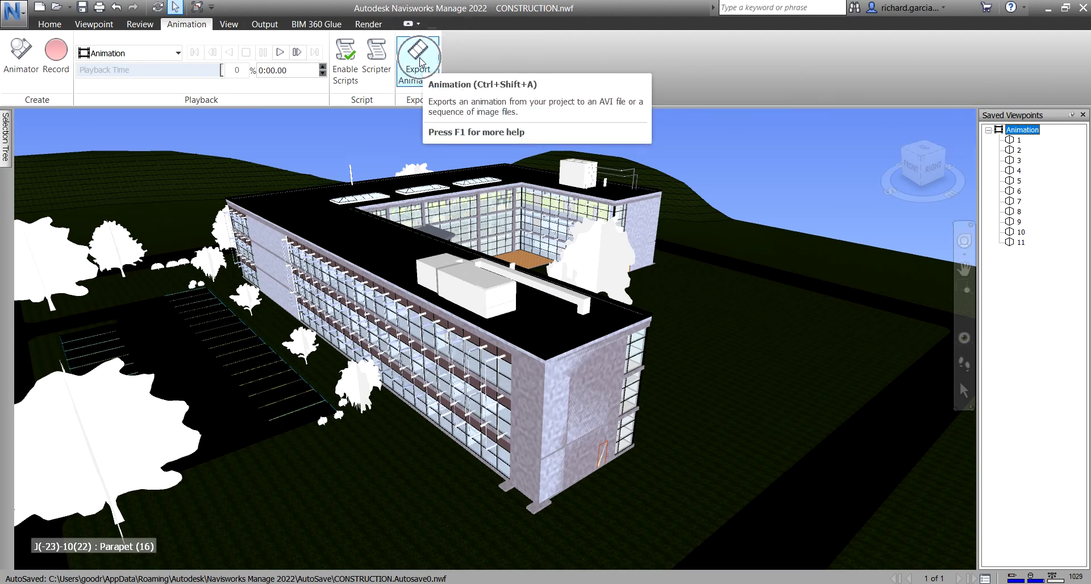